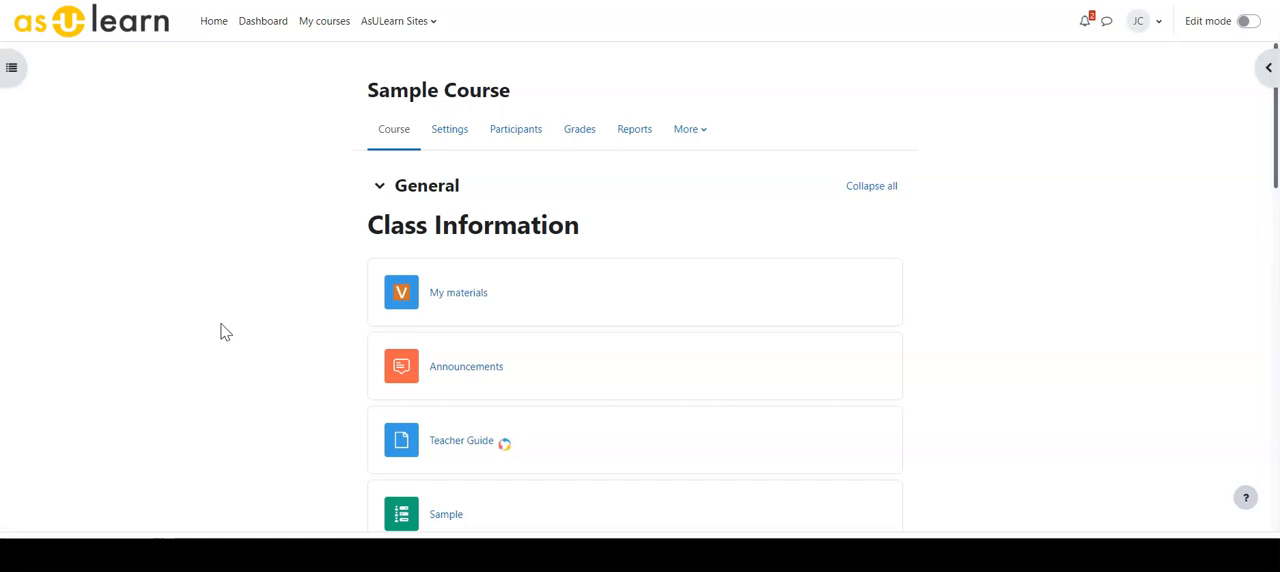
- Look over the course's participants list and switch from enrolled users to the course's Groups page
left_click(254, 341)
left_click(516, 130)
scroll(420, 300, "down", 4)
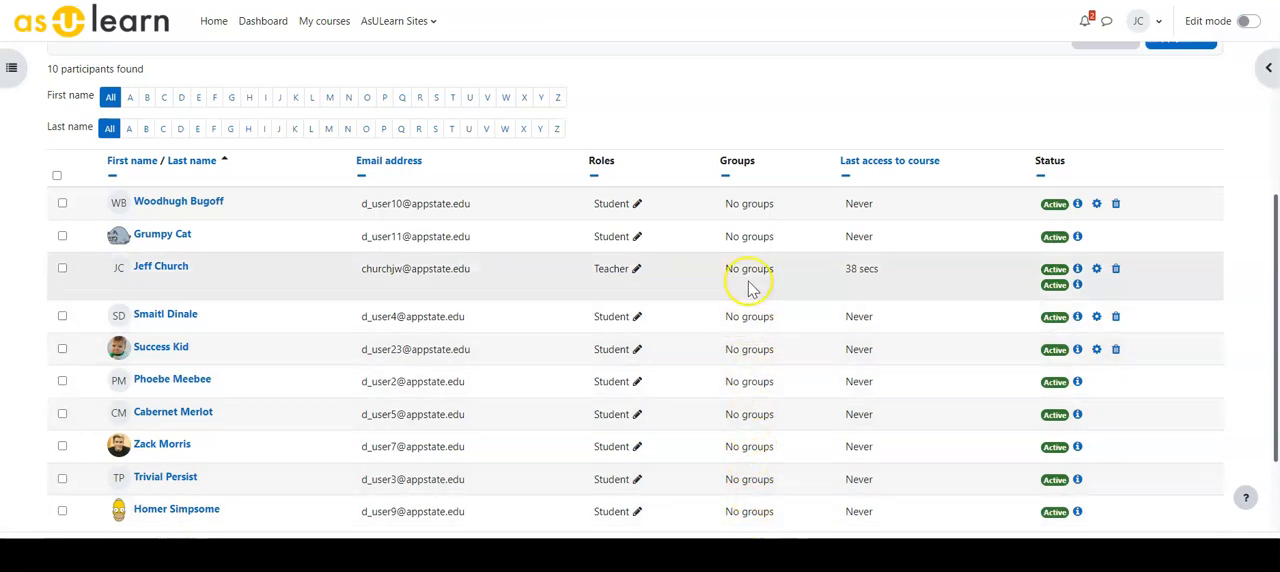
scroll(508, 349, "up", 5)
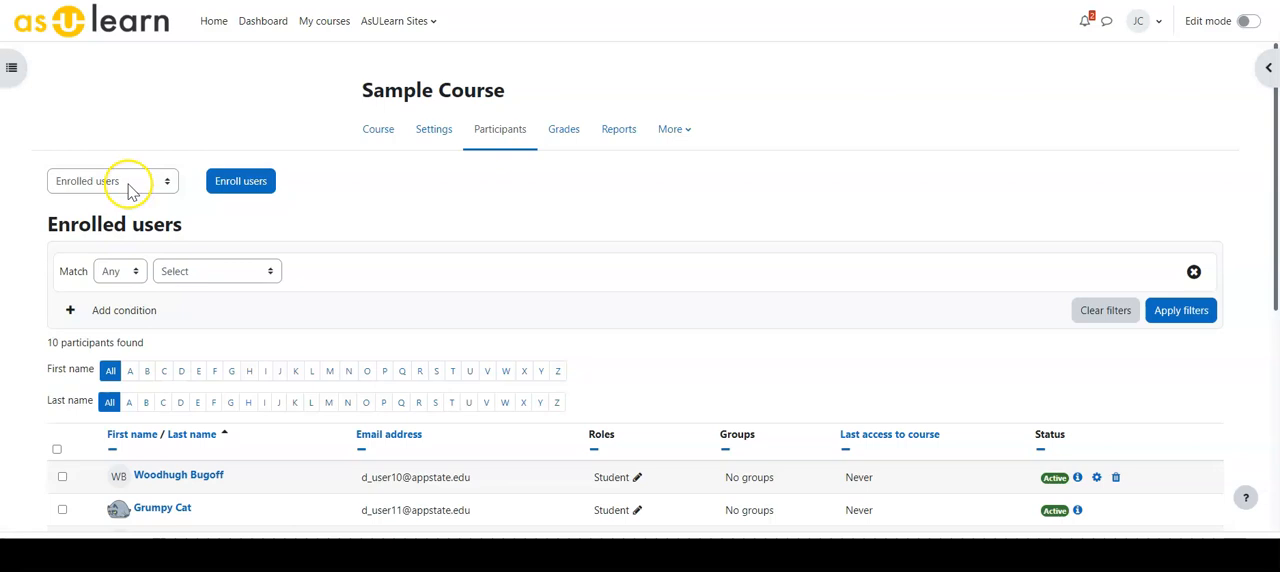
left_click(130, 190)
left_click(80, 256)
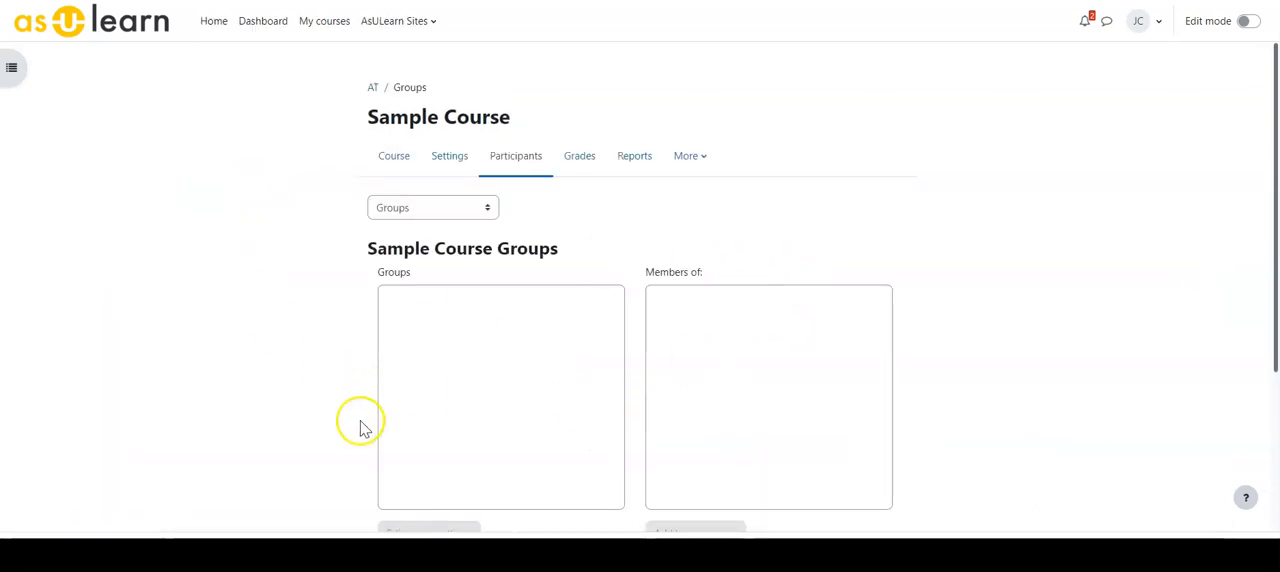
- Create a new course group named Red, leaving its description and other settings at their defaults
scroll(363, 427, "down", 1)
scroll(513, 514, "down", 1)
left_click(408, 469)
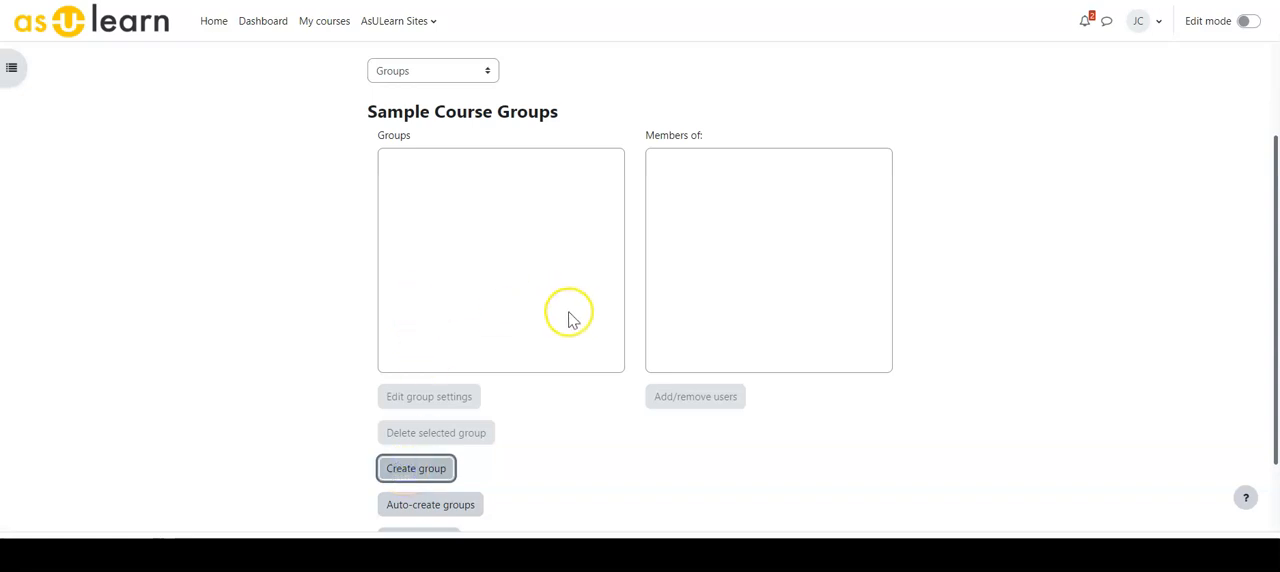
left_click(377, 228)
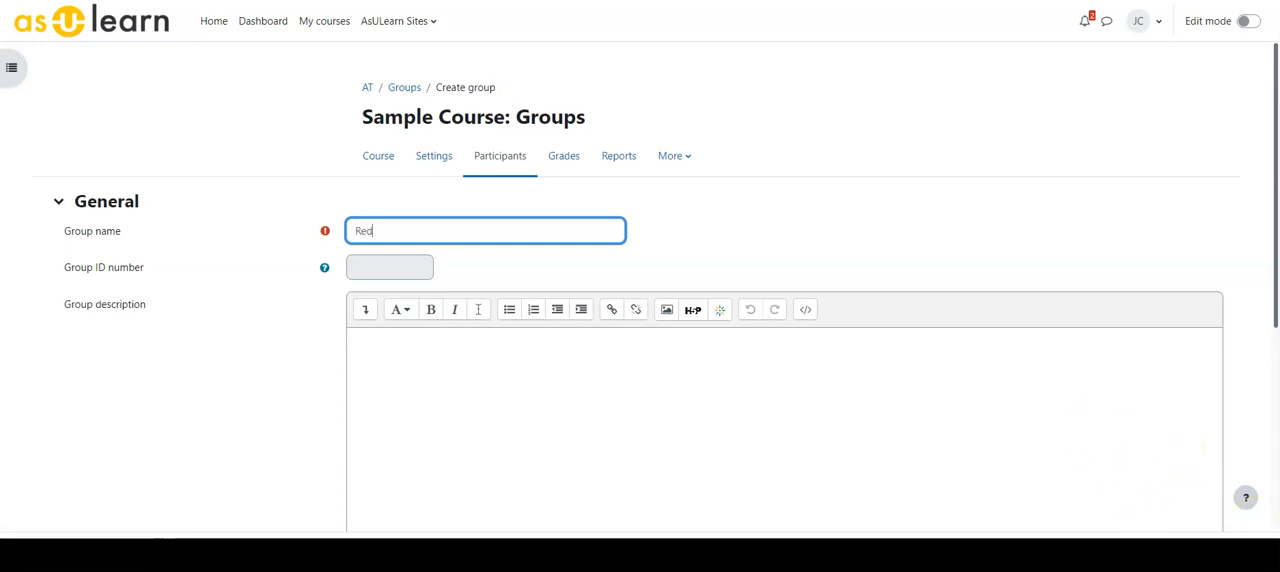
left_click(282, 395)
scroll(260, 390, "down", 2)
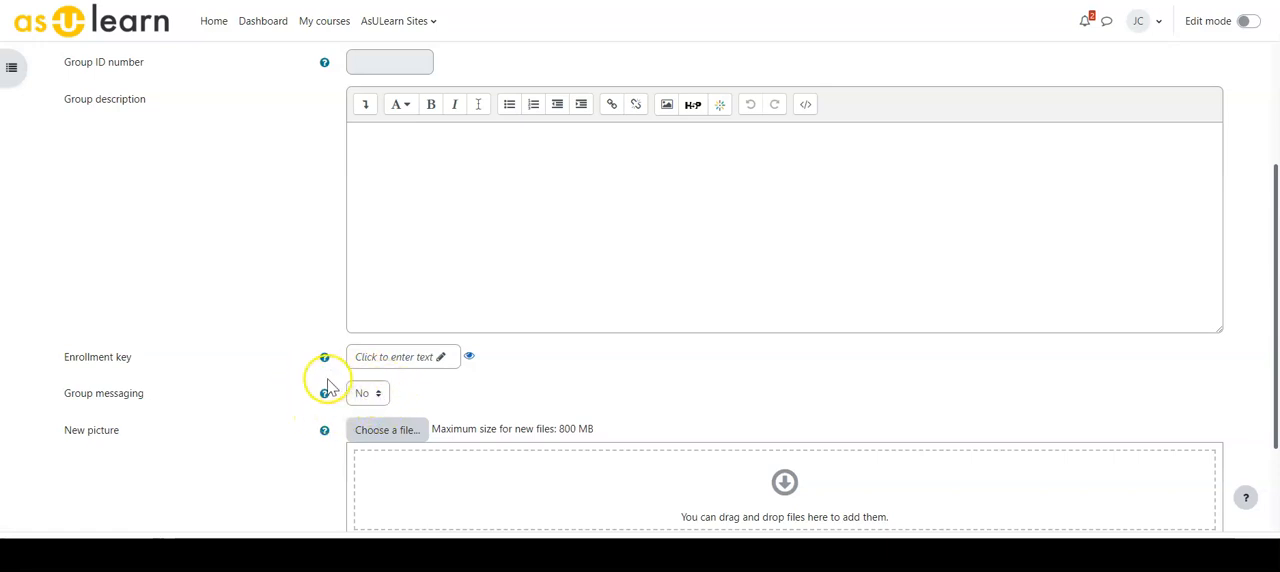
scroll(320, 390, "down", 2)
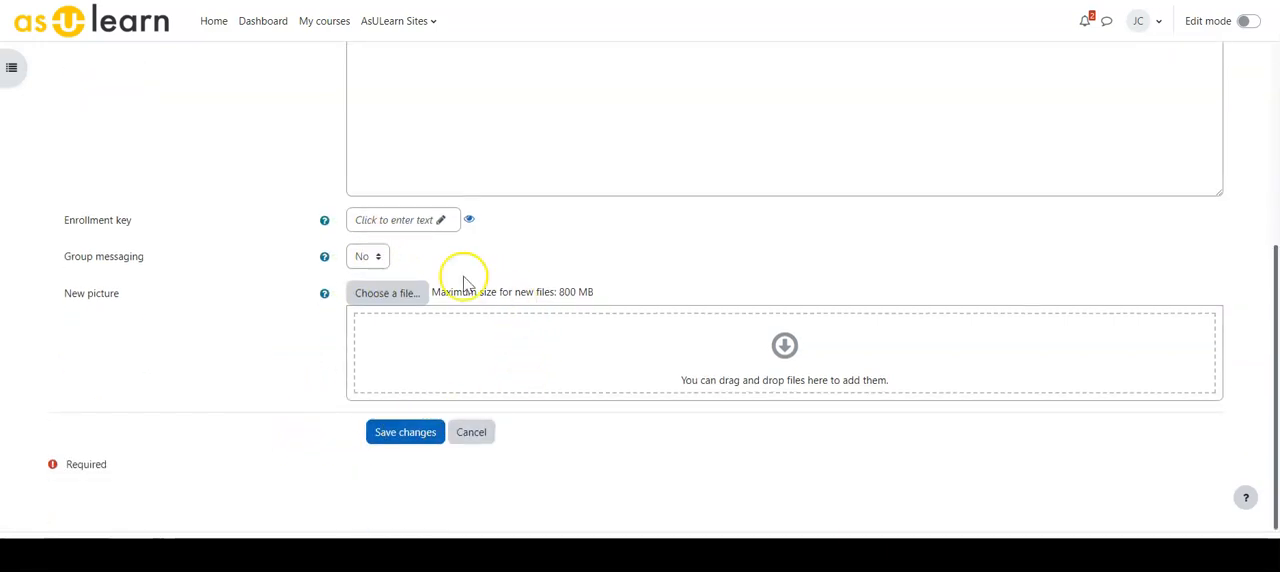
left_click(392, 437)
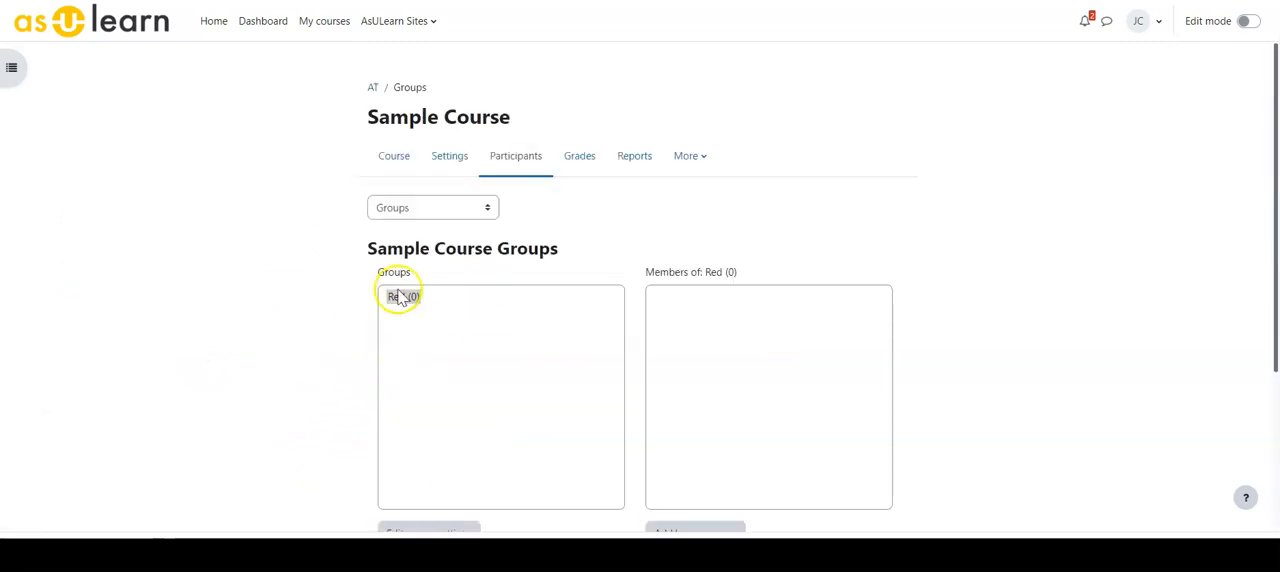
- Create a second course group named Blue and save it with default settings
scroll(343, 309, "down", 3)
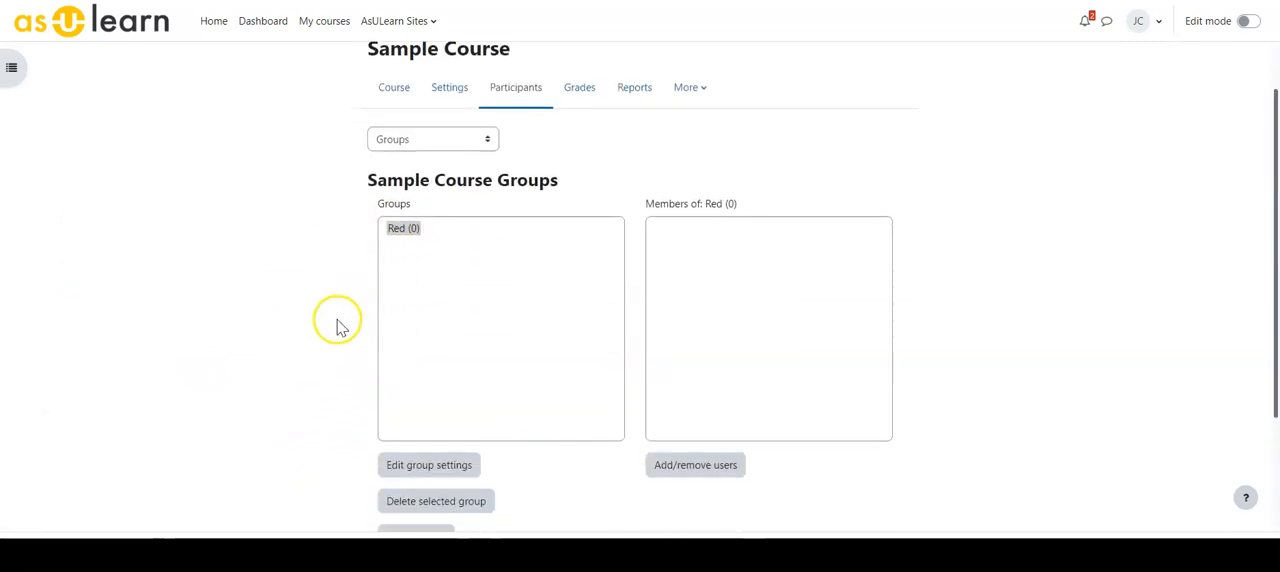
left_click(403, 402)
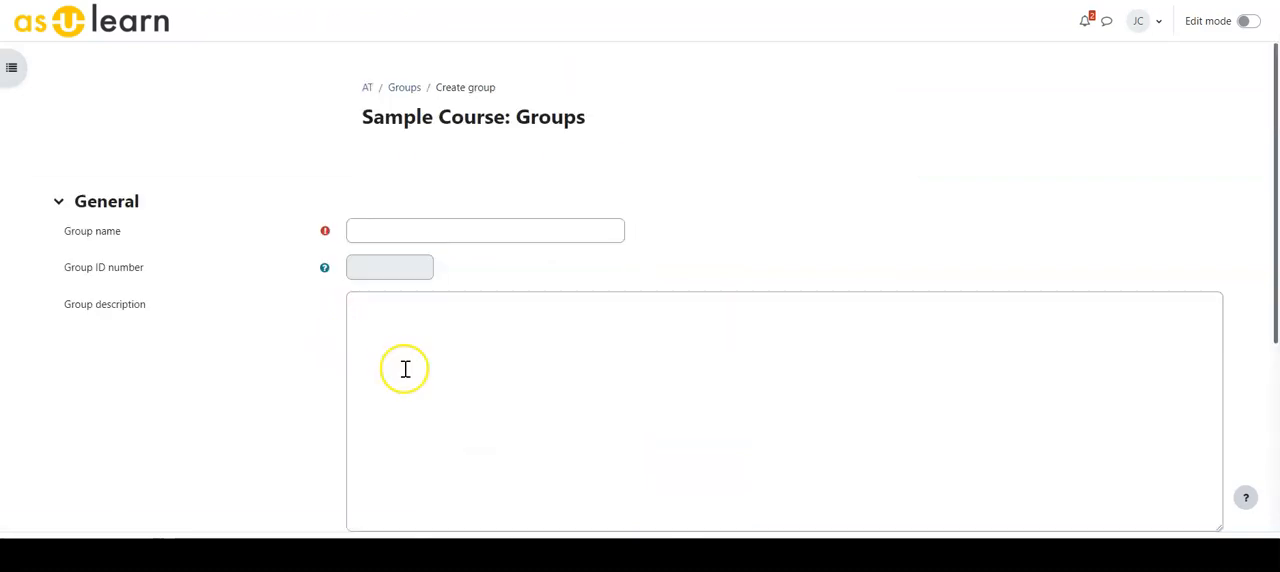
left_click(378, 234)
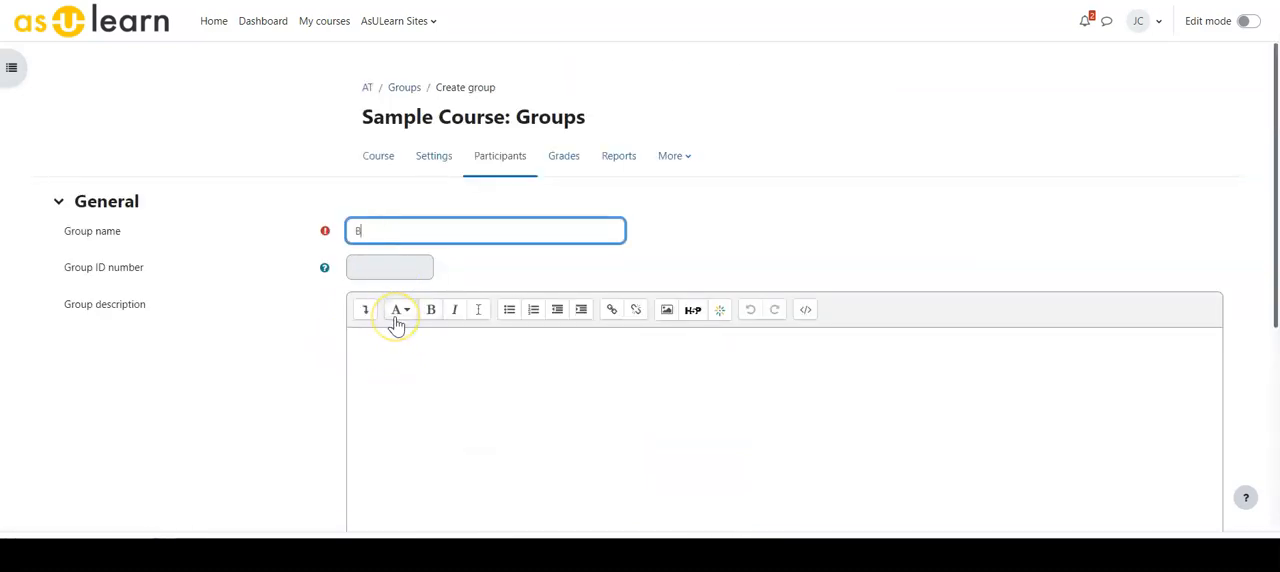
type("Blue")
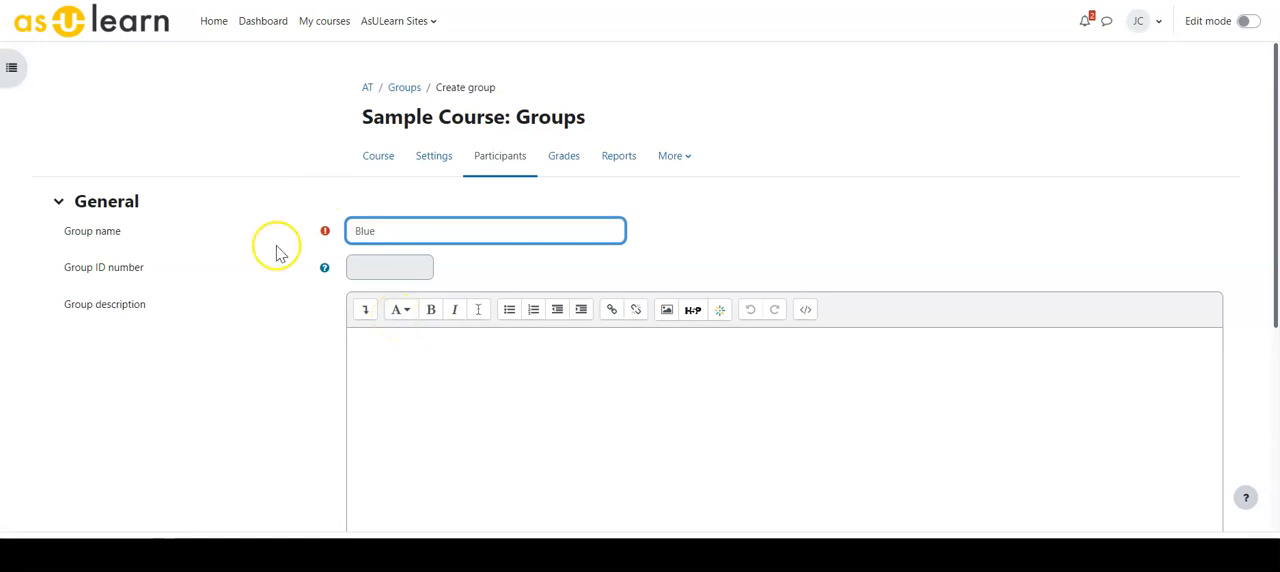
scroll(271, 249, "down", 5)
left_click(388, 436)
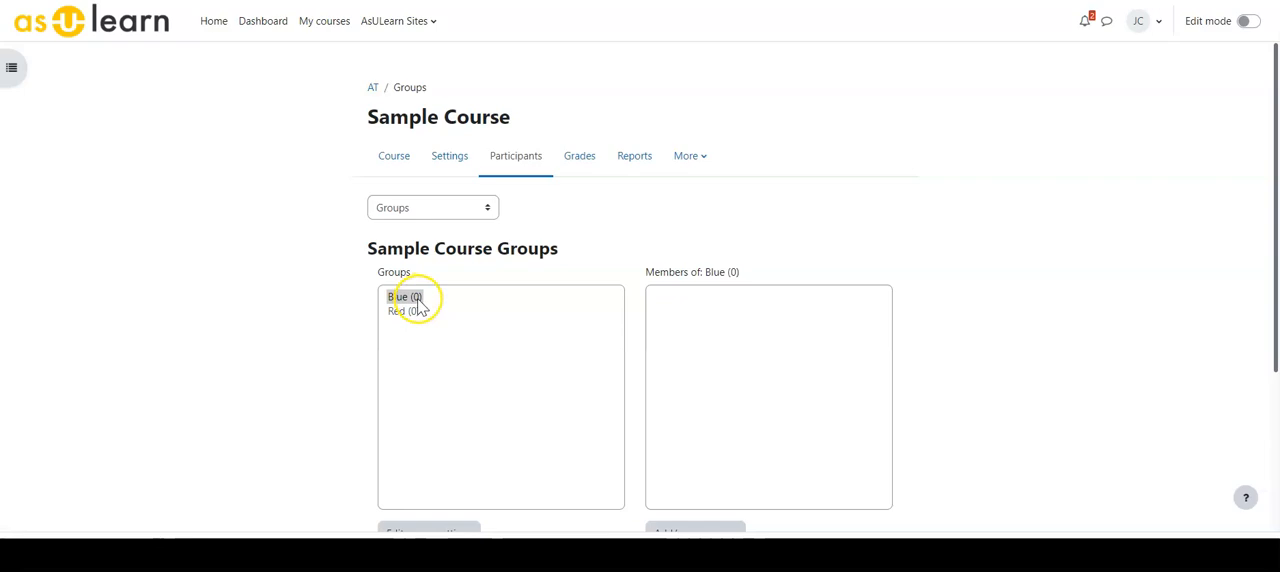
- Edit the Blue group's settings and rename the group to Green
scroll(389, 372, "down", 3)
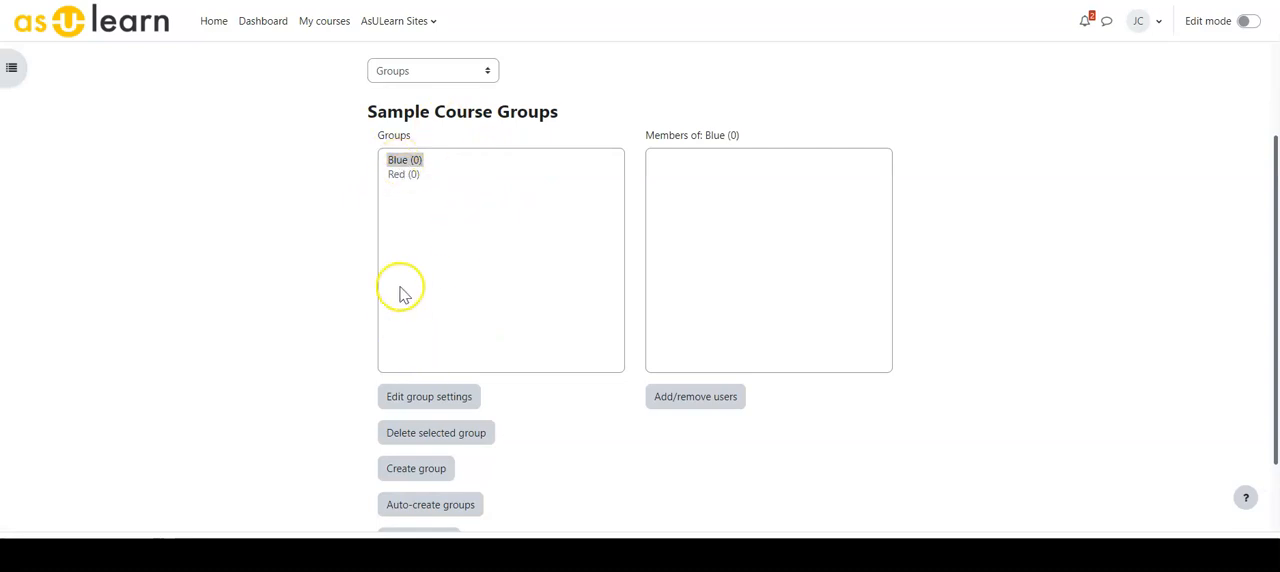
left_click(400, 174)
left_click(407, 159)
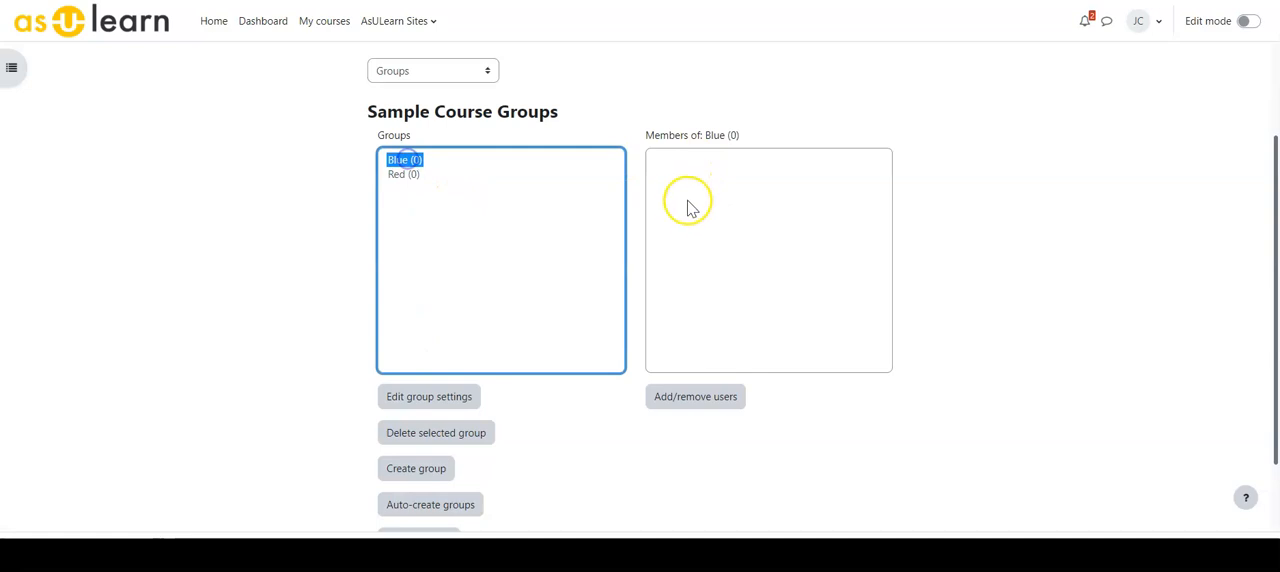
left_click(415, 398)
left_click_drag(383, 228, 289, 240)
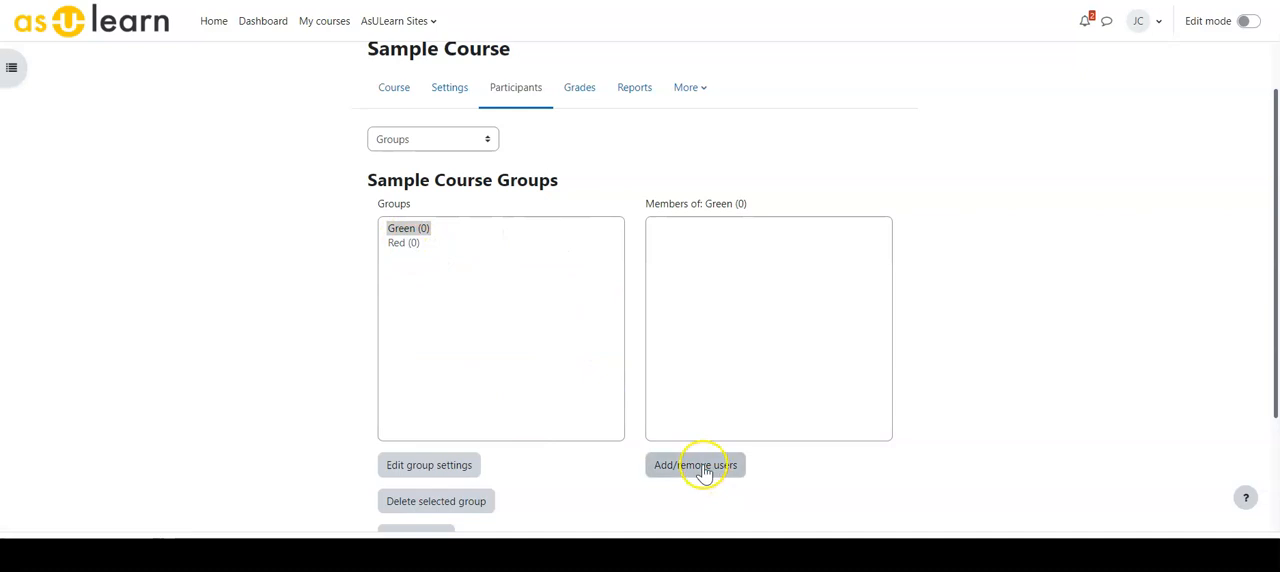
- Add the first two listed students to the Green group as members
left_click(704, 472)
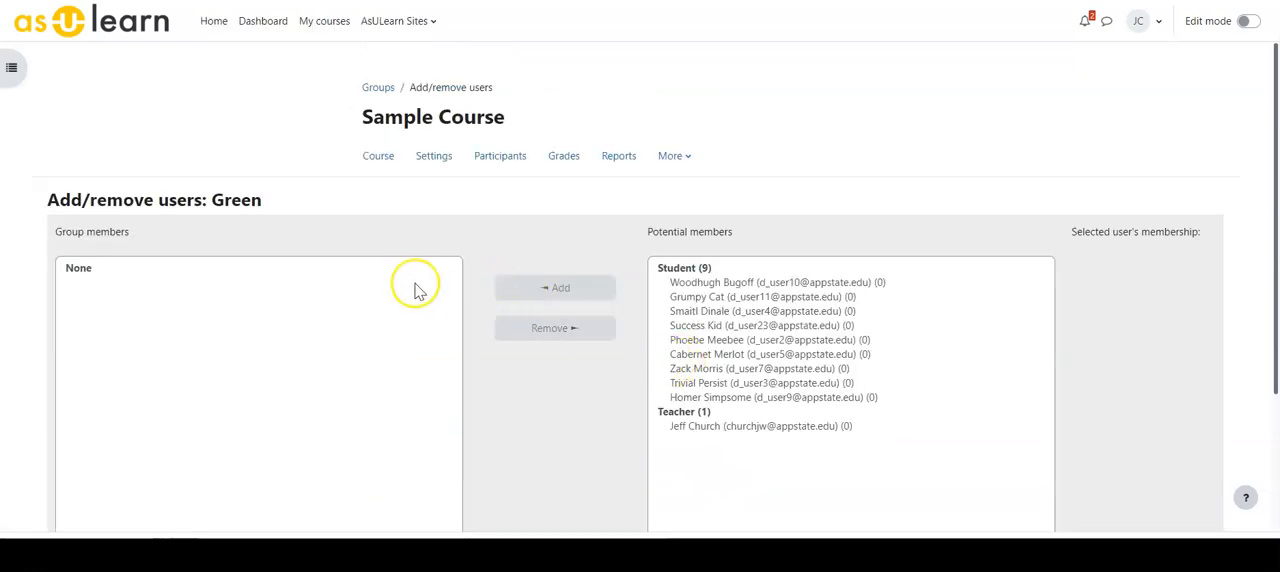
scroll(420, 288, "down", 1)
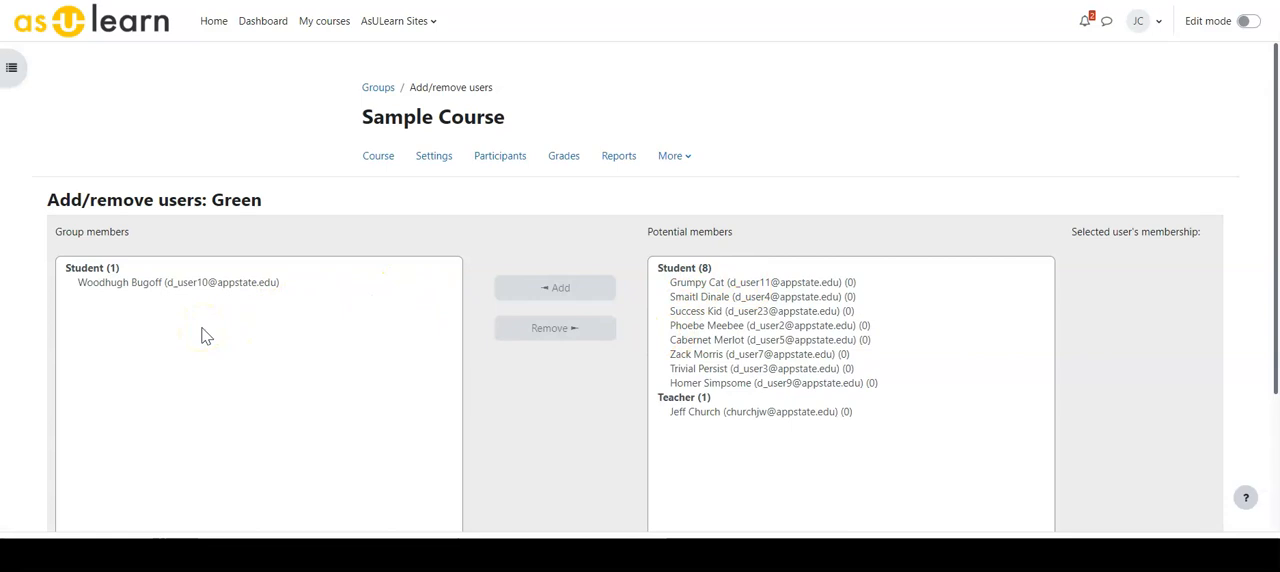
scroll(320, 294, "down", 2)
left_click(690, 150)
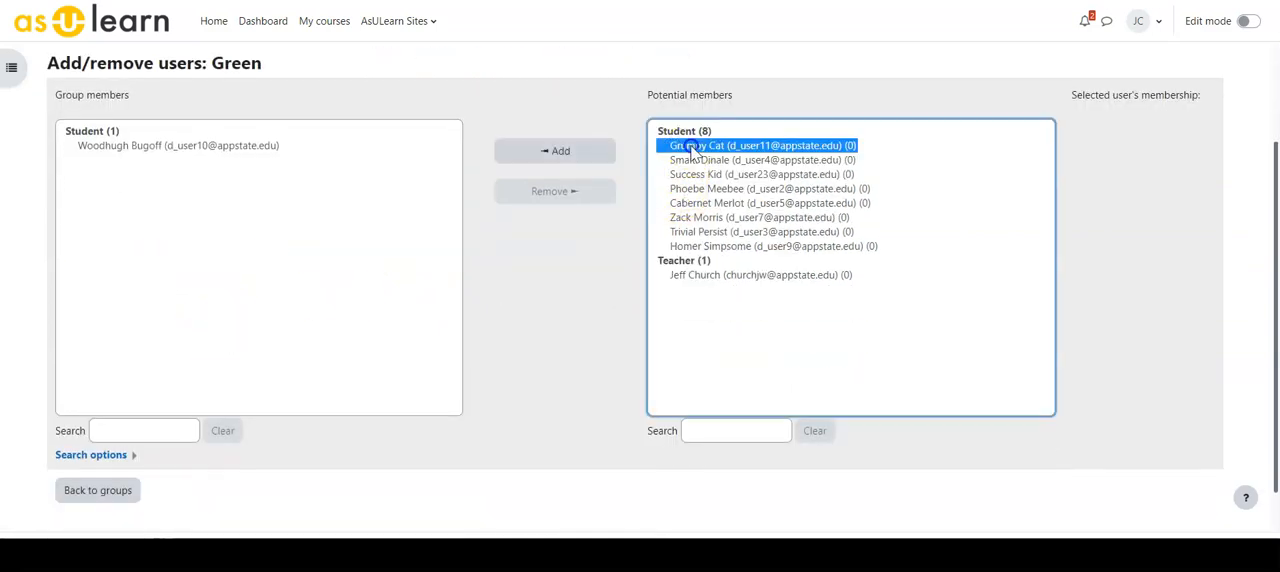
left_click(550, 151)
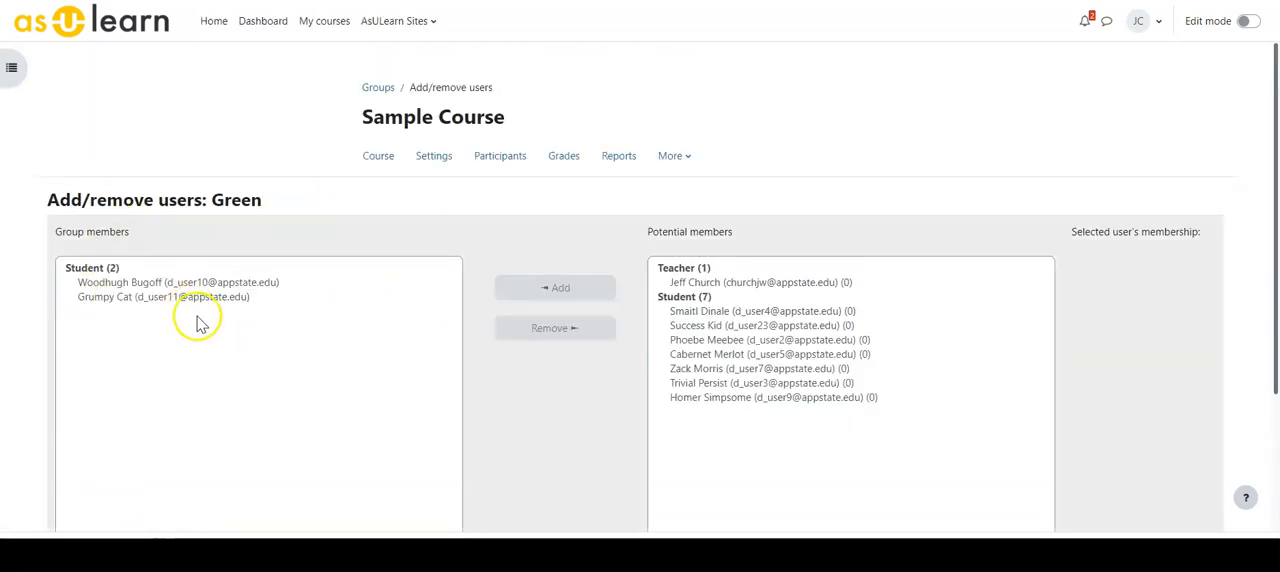
- Add the third and fourth listed students to the Red group and return to the groups overview
scroll(200, 322, "down", 3)
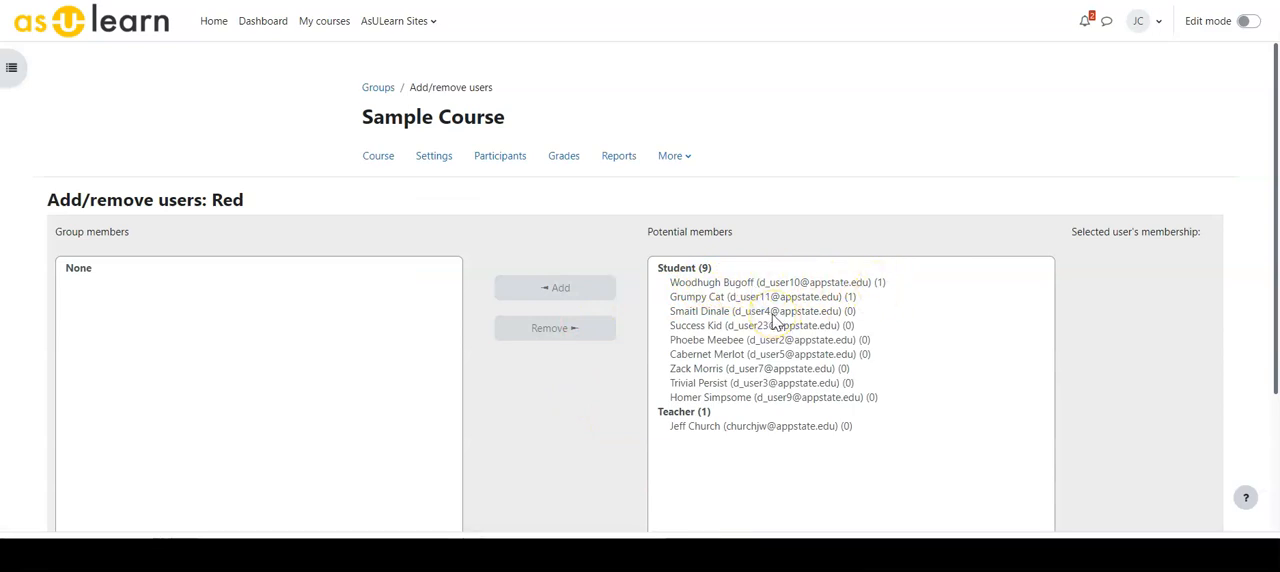
left_click(760, 311)
left_click(760, 325, "shift")
left_click(555, 288)
scroll(529, 380, "down", 2)
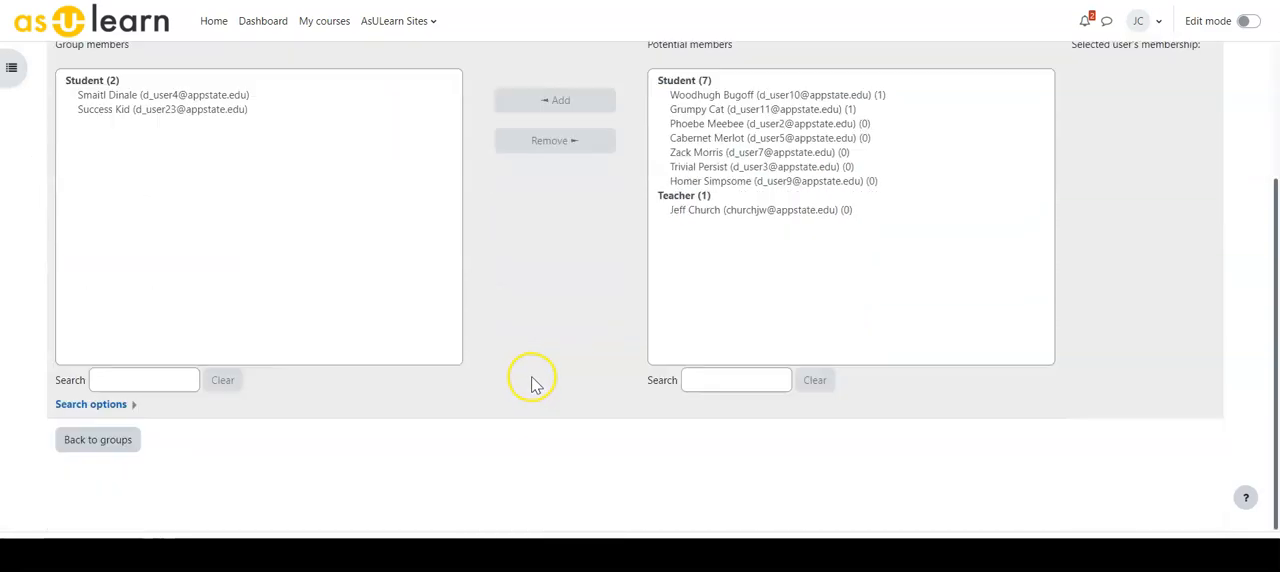
left_click(100, 453)
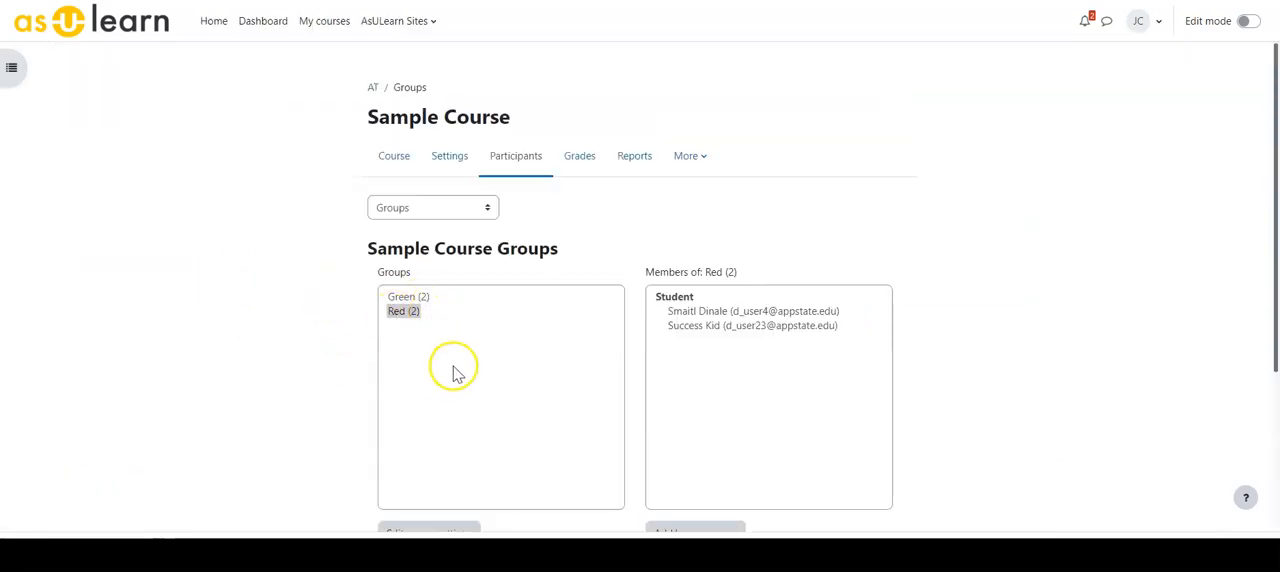
- Start auto-creating groups with the naming scheme "Group #" and consult the help on naming schemes
scroll(445, 370, "down", 3)
scroll(250, 355, "up", 1)
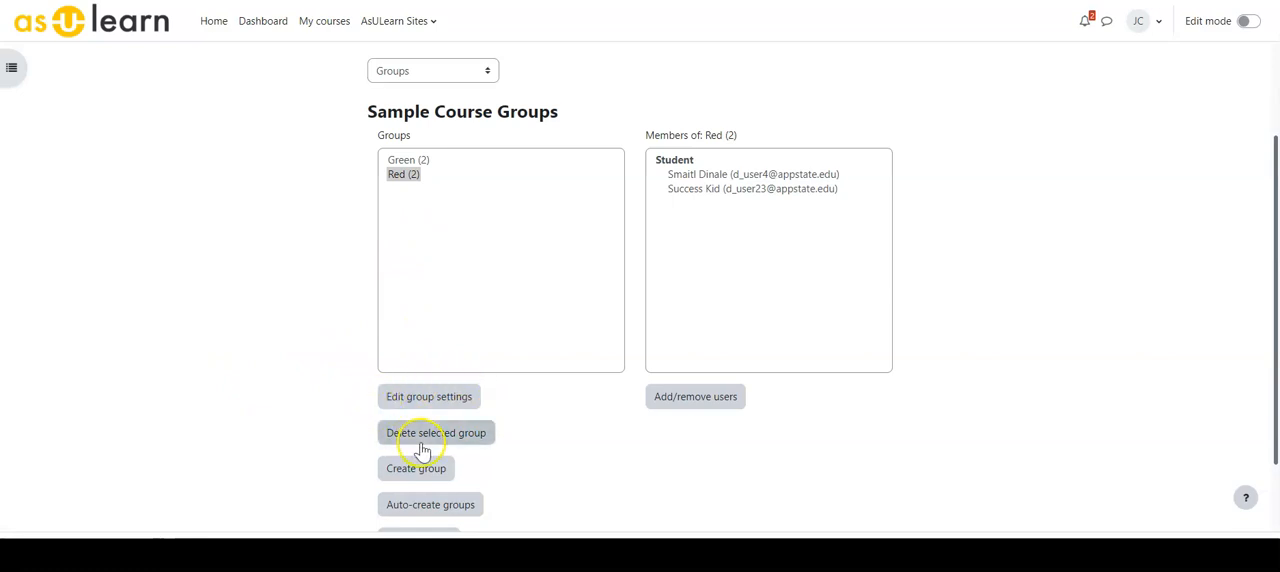
left_click(405, 161)
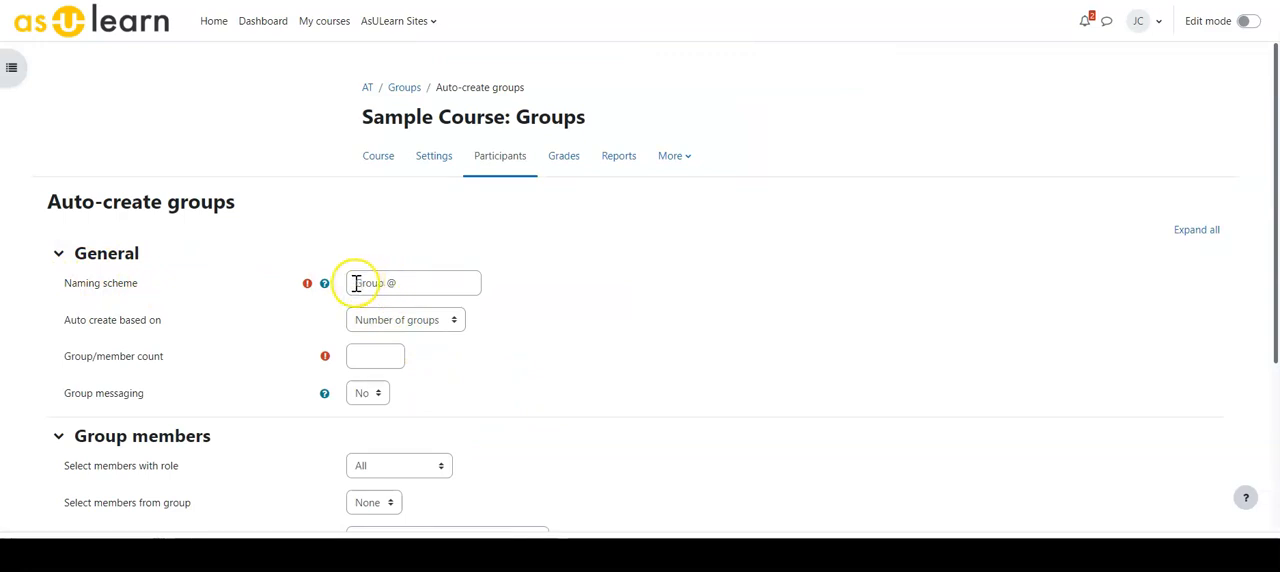
left_click_drag(354, 283, 368, 283)
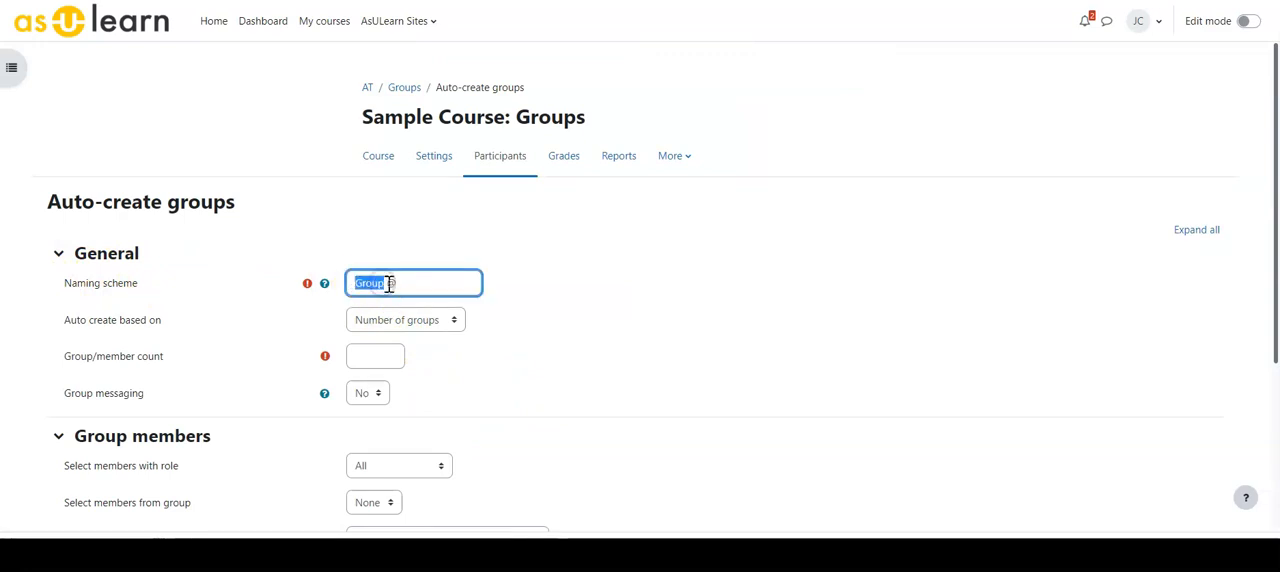
left_click(397, 283)
key("BackSpace")
type("#")
left_click(324, 285)
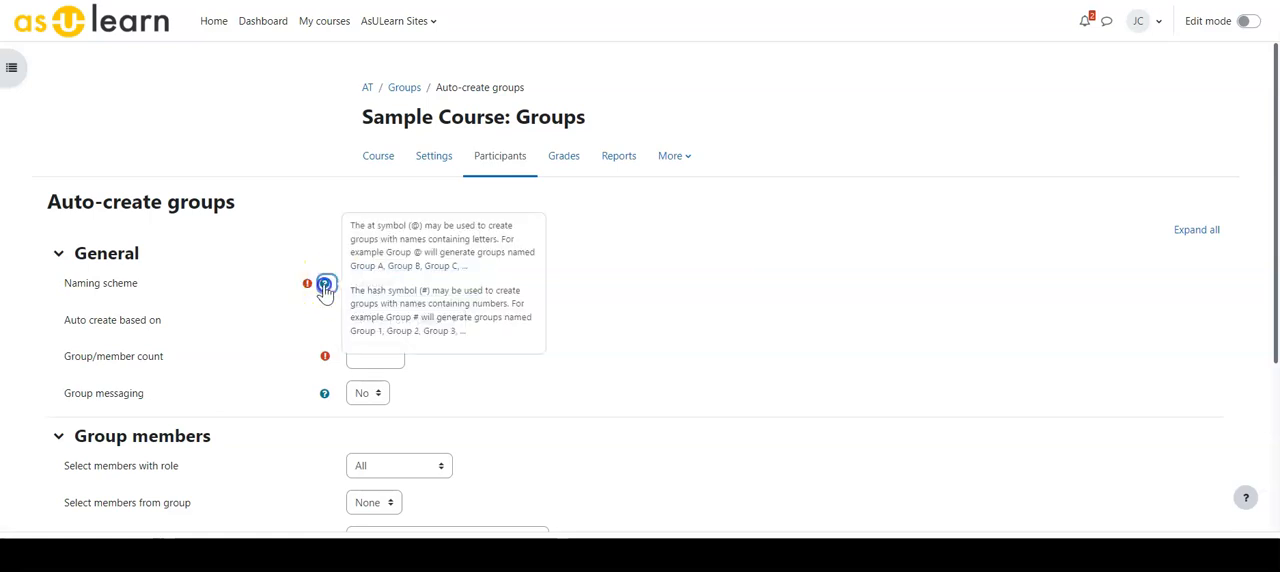
left_click(63, 330)
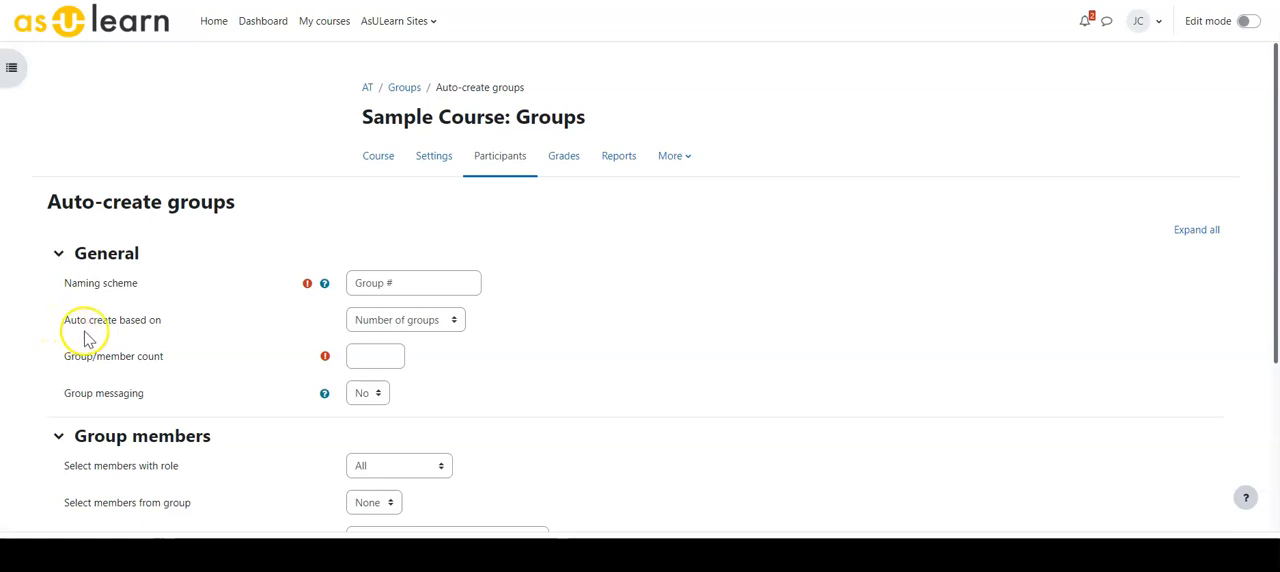
- Base the automatic creation on the number of groups and set the group count to 3
left_click(417, 320)
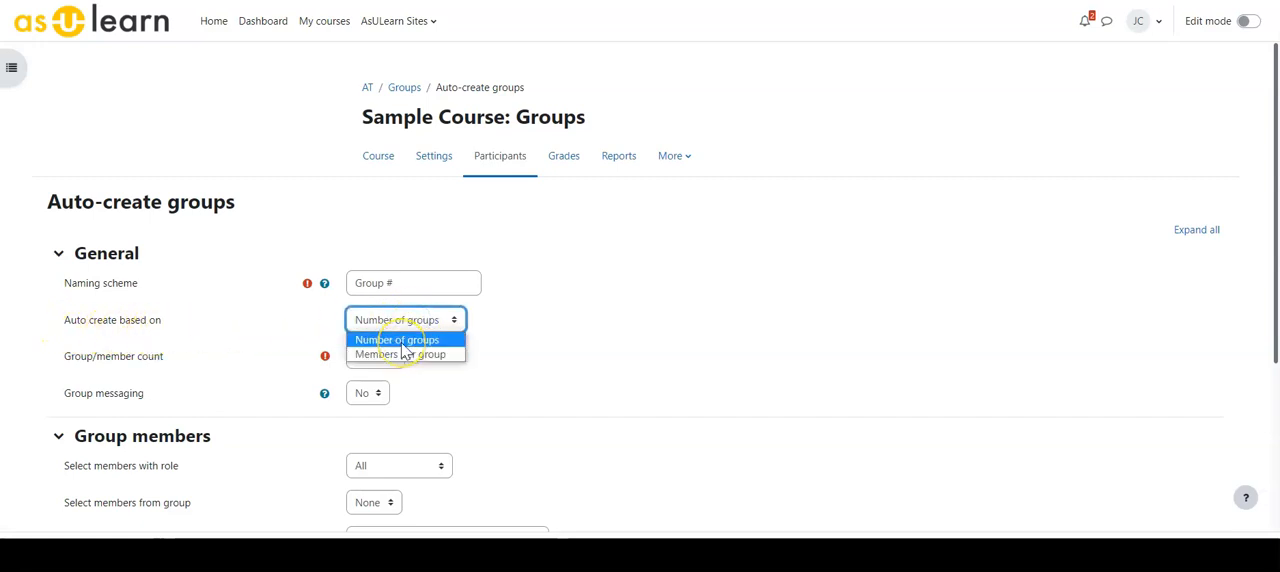
left_click(402, 345)
left_click(375, 357)
type("3")
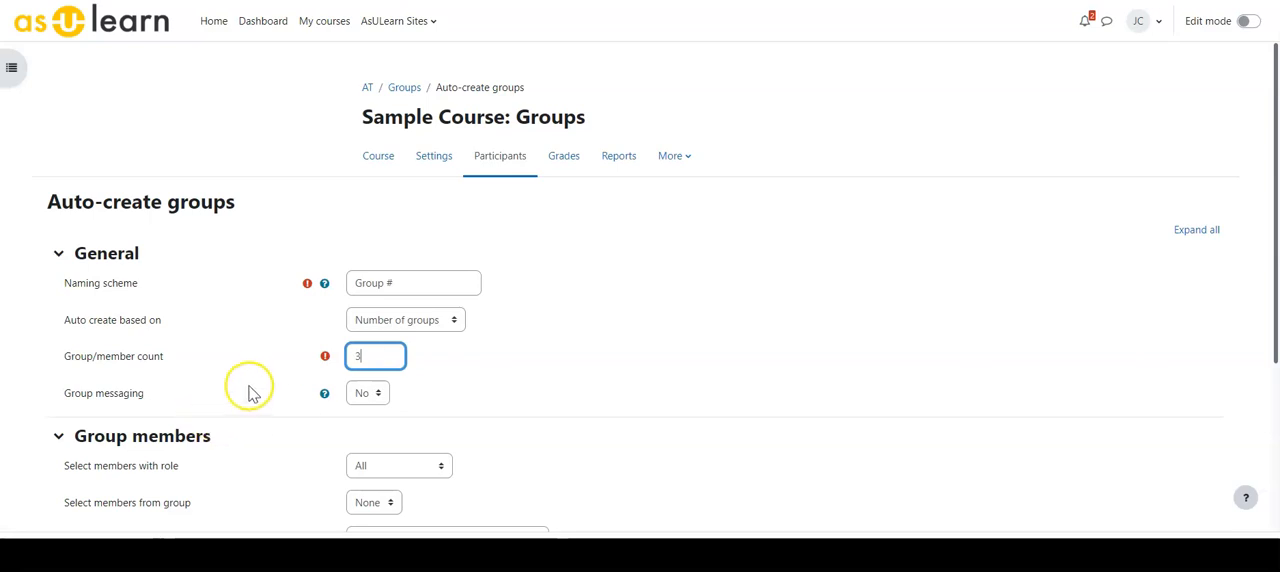
- Limit the auto-created groups to members with the Student role, with source group None and random allocation
scroll(150, 370, "down", 1)
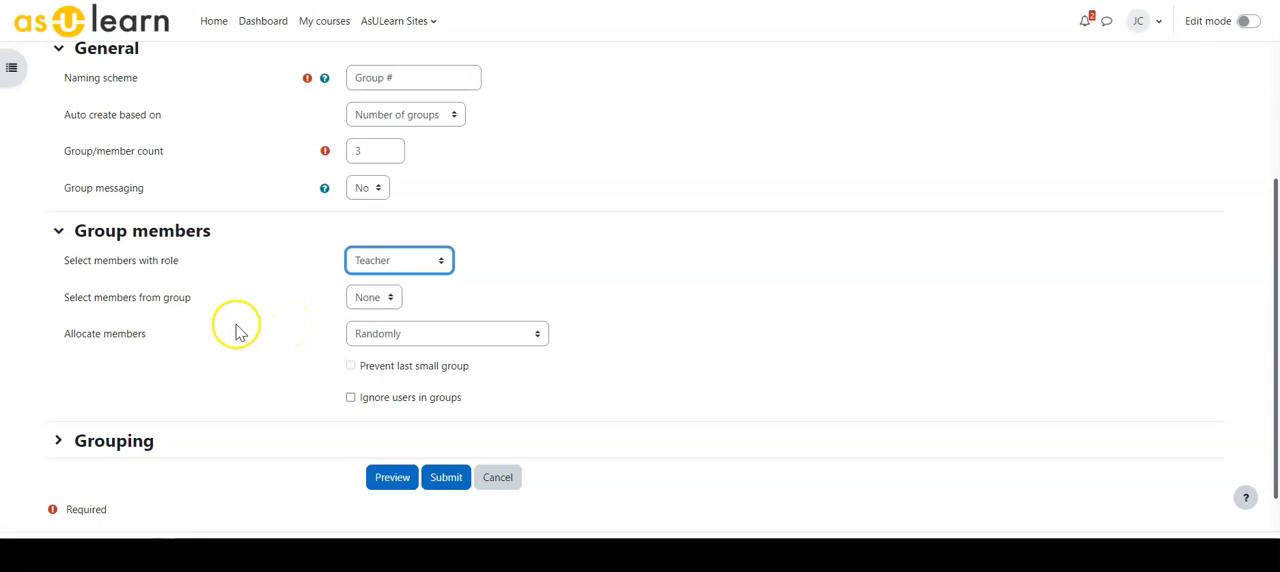
left_click(372, 263)
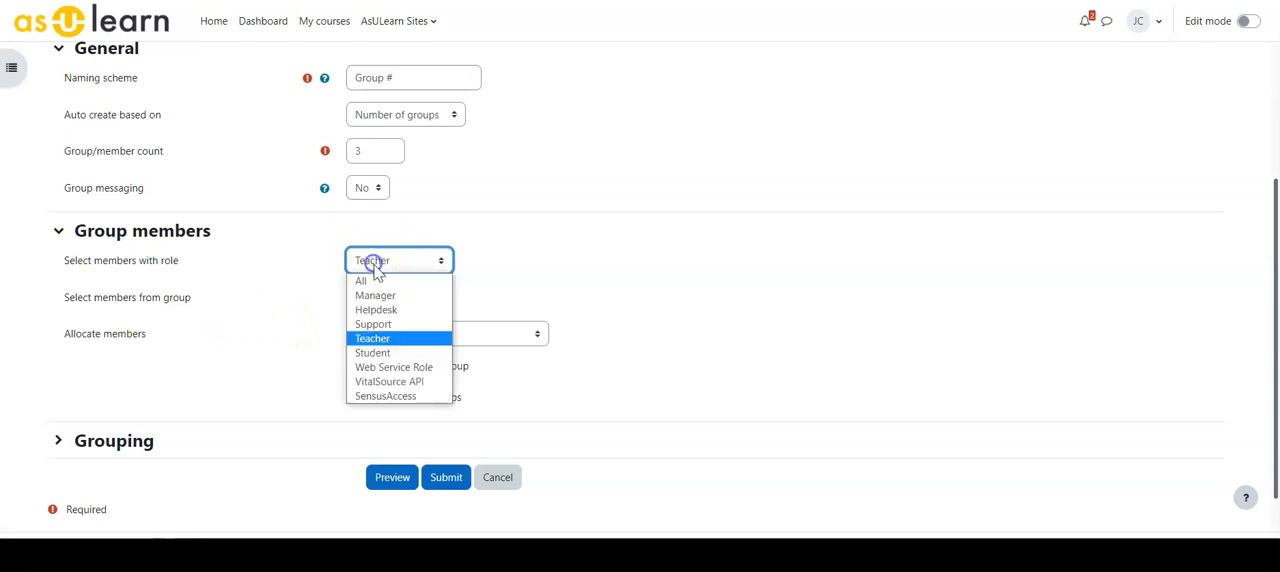
left_click(370, 352)
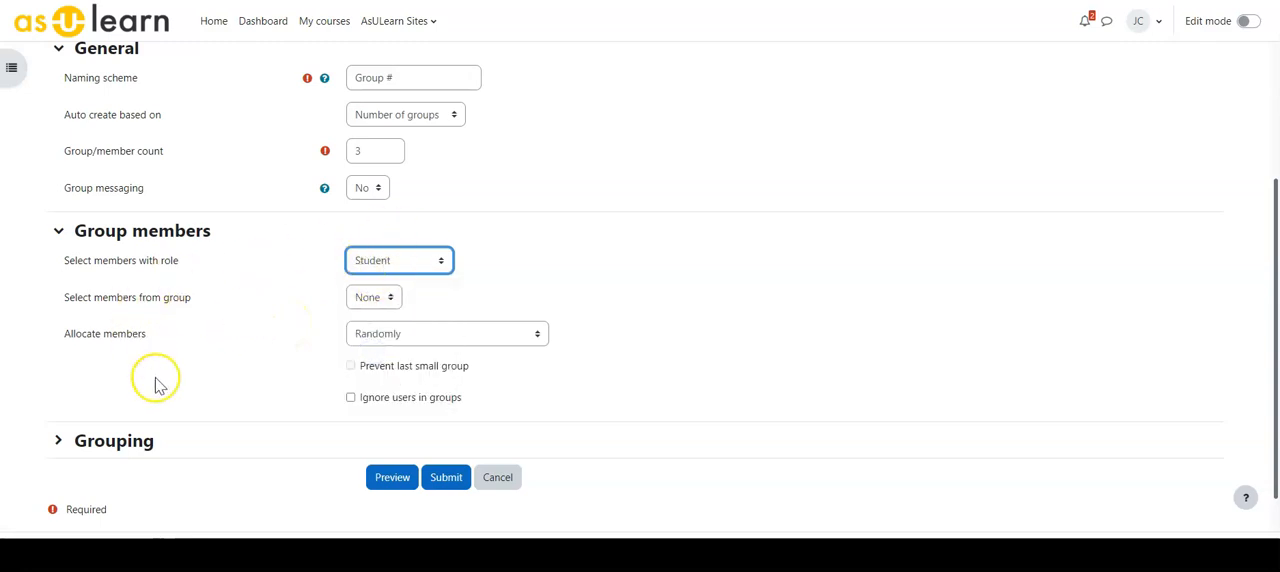
left_click(372, 297)
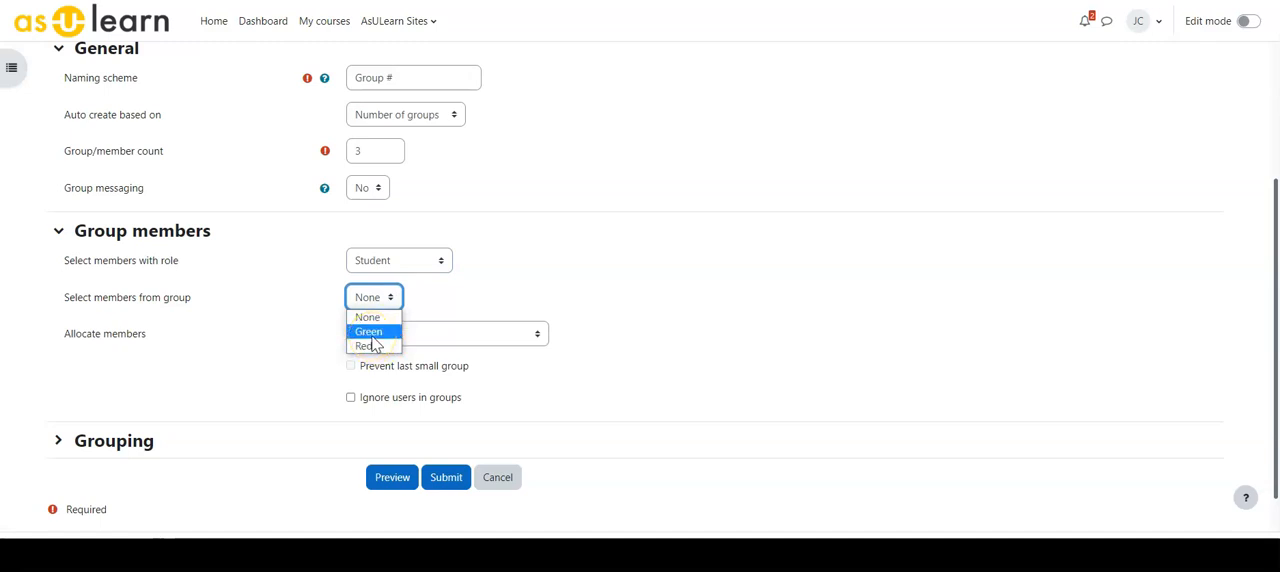
left_click(450, 300)
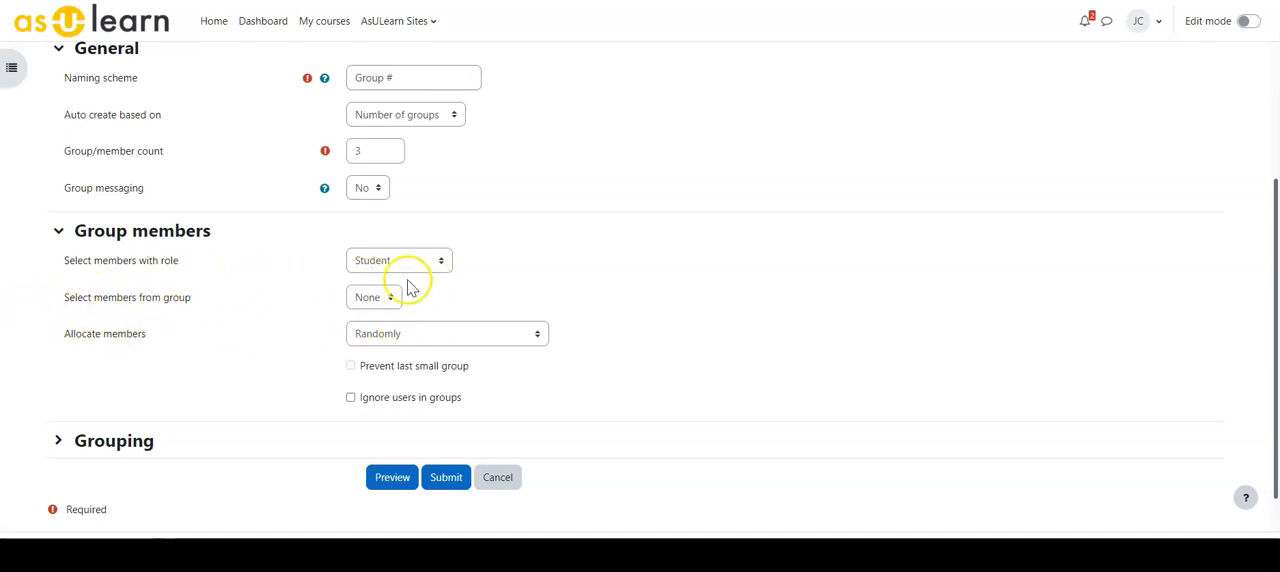
left_click(366, 335)
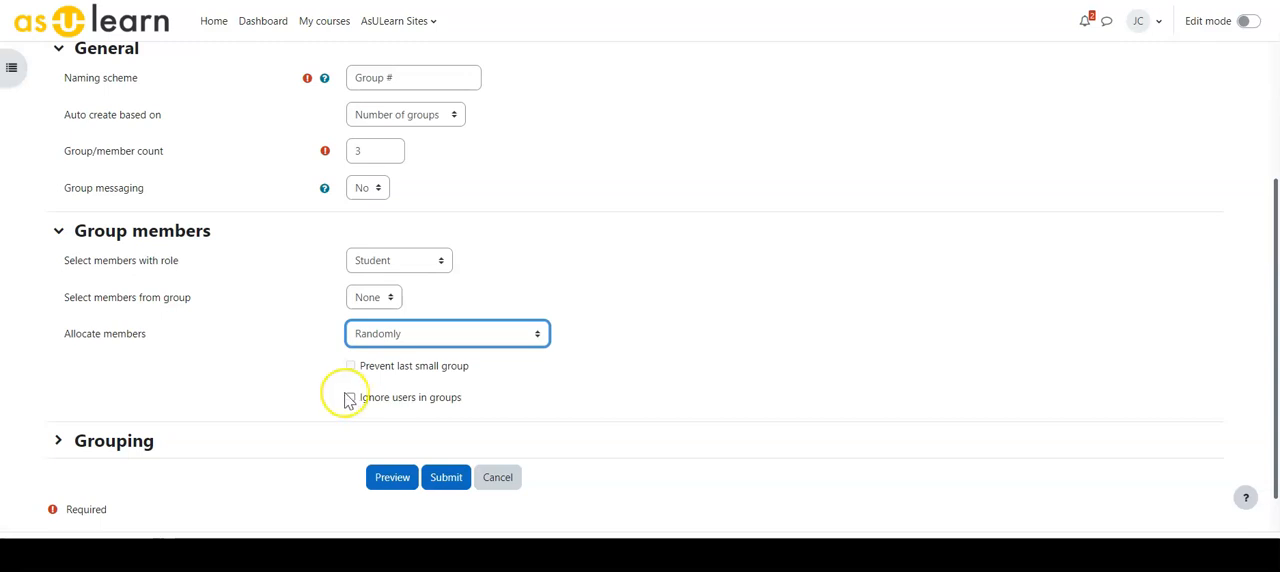
- Keep the automatic creation based on the number of groups and create the three numbered groups
left_click(380, 118)
left_click(380, 131)
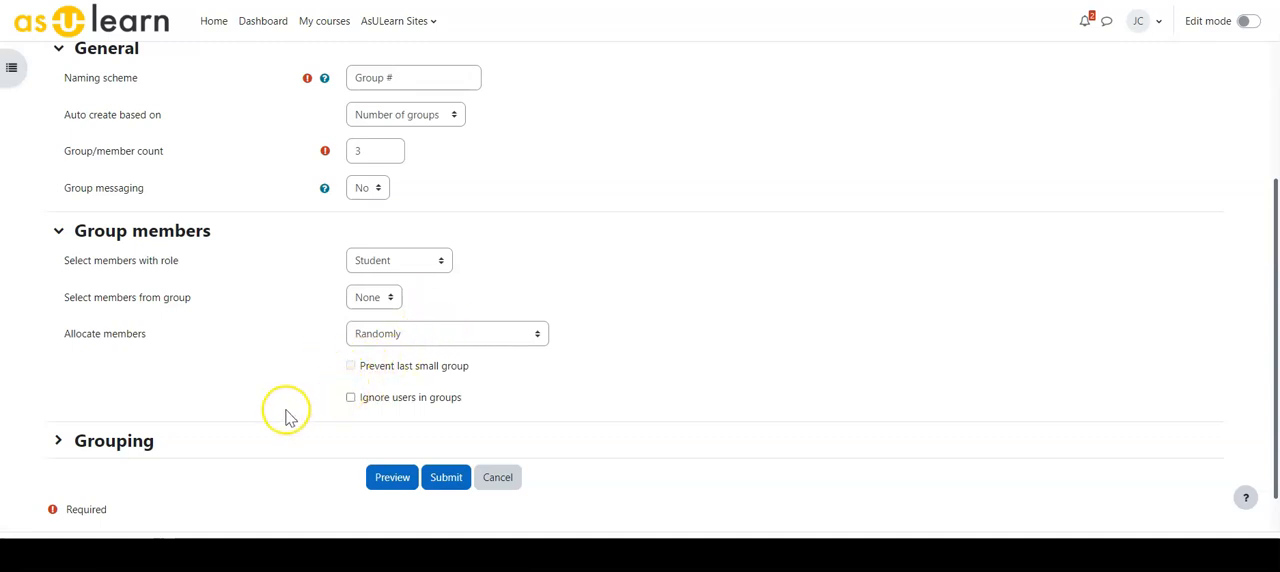
scroll(209, 389, "down", 2)
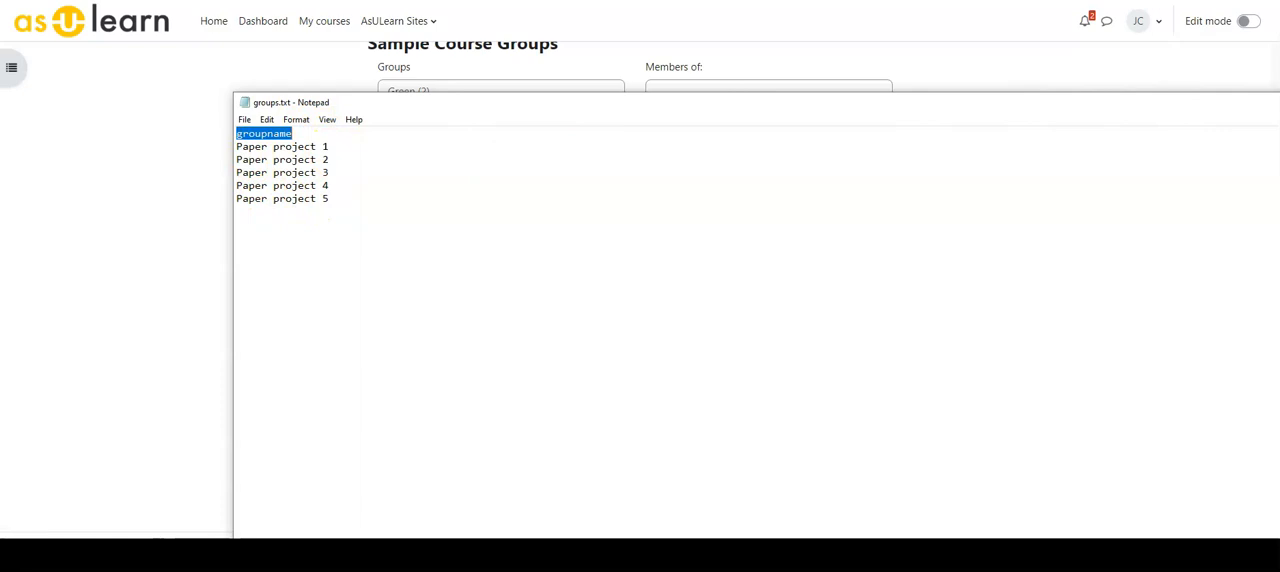
- Close the groups.txt file and import it into the Sample Course to create the five Paper project groups
left_click(1279, 102)
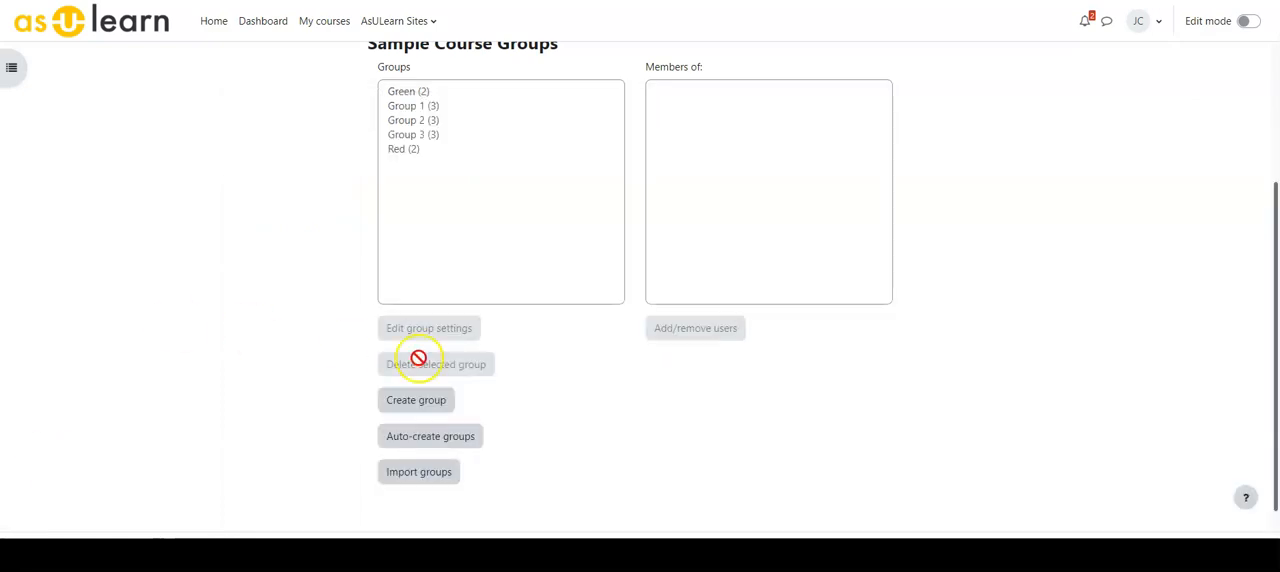
left_click(438, 476)
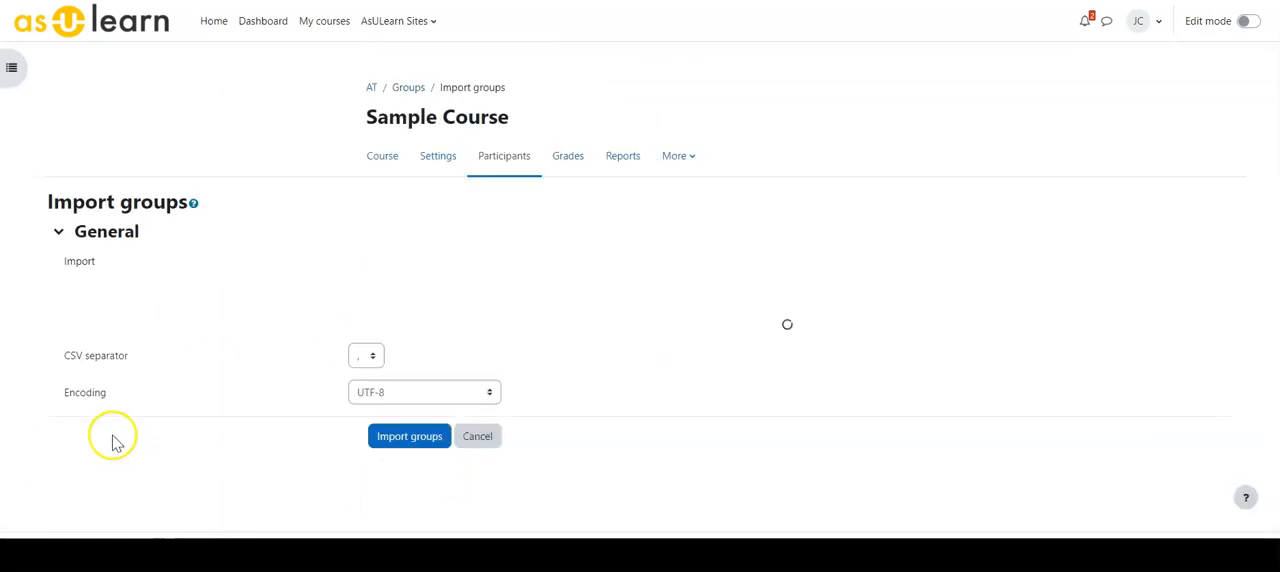
left_click_drag(1279, 320, 784, 320)
left_click(413, 473)
left_click(76, 414)
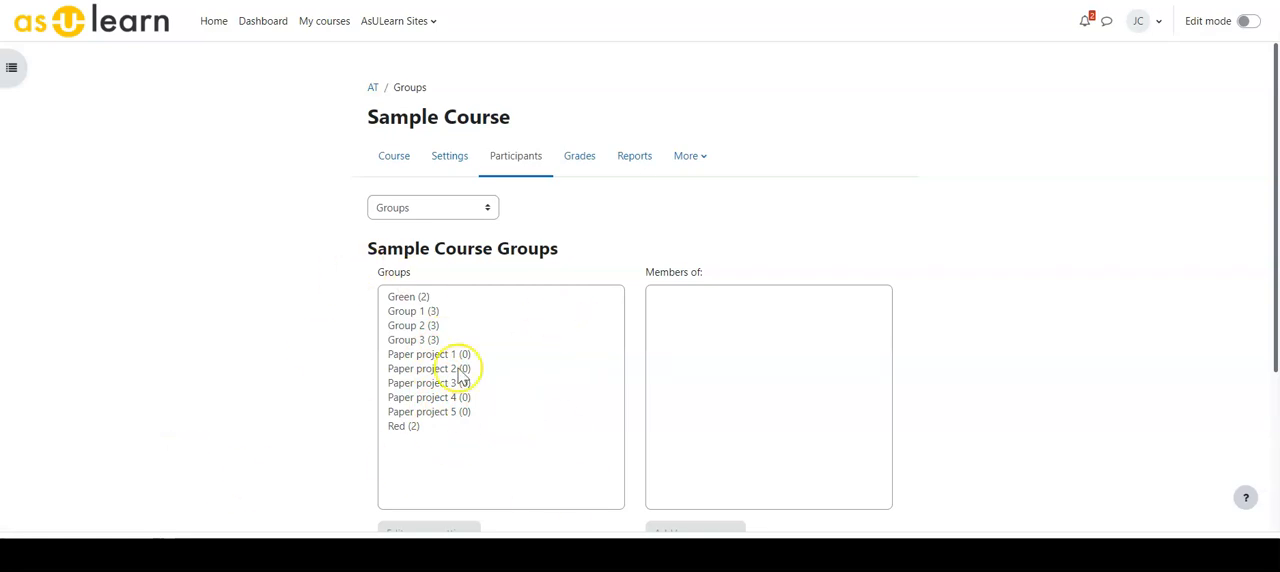
- Delete the Paper project 5 group from the Sample Course groups and confirm the deletion
scroll(337, 388, "down", 2)
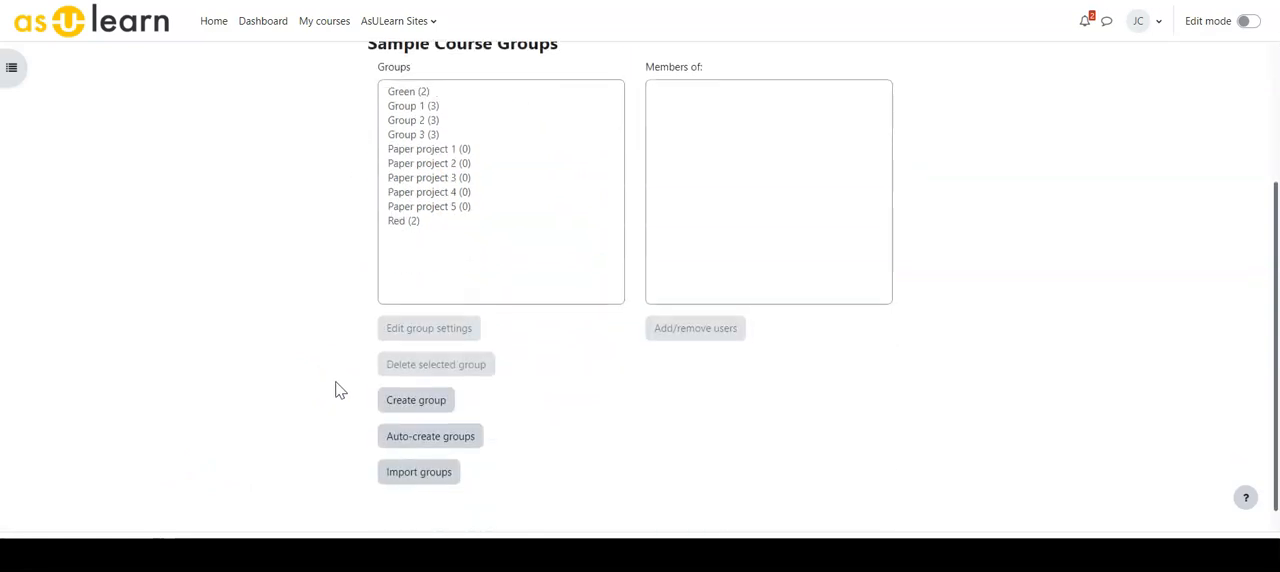
left_click(419, 206)
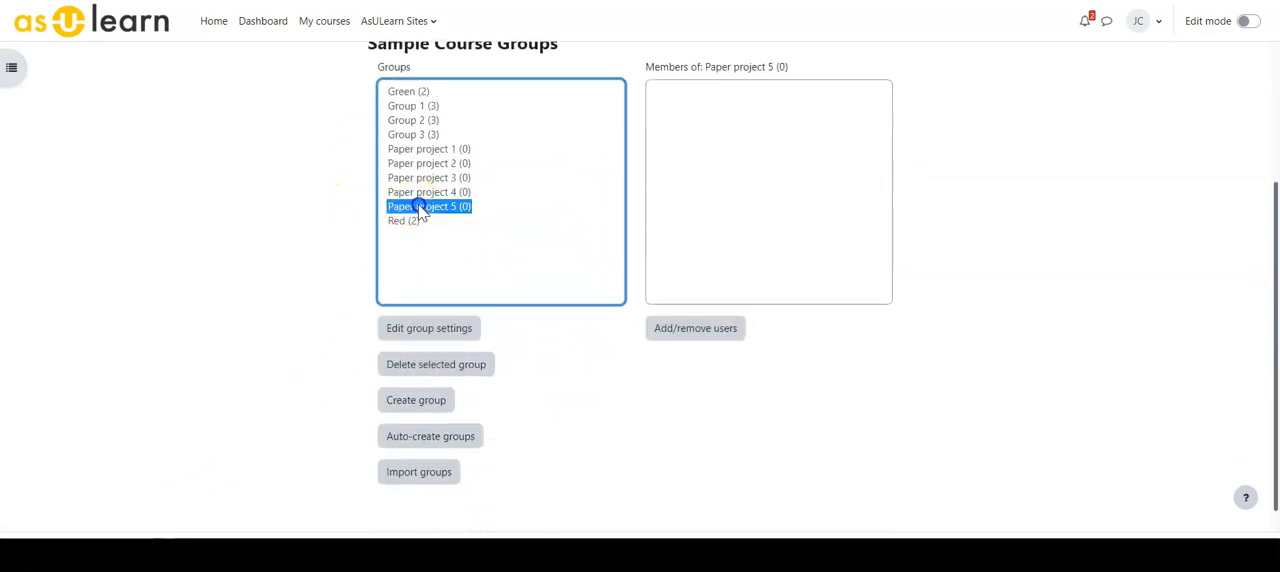
left_click(411, 367)
left_click(779, 327)
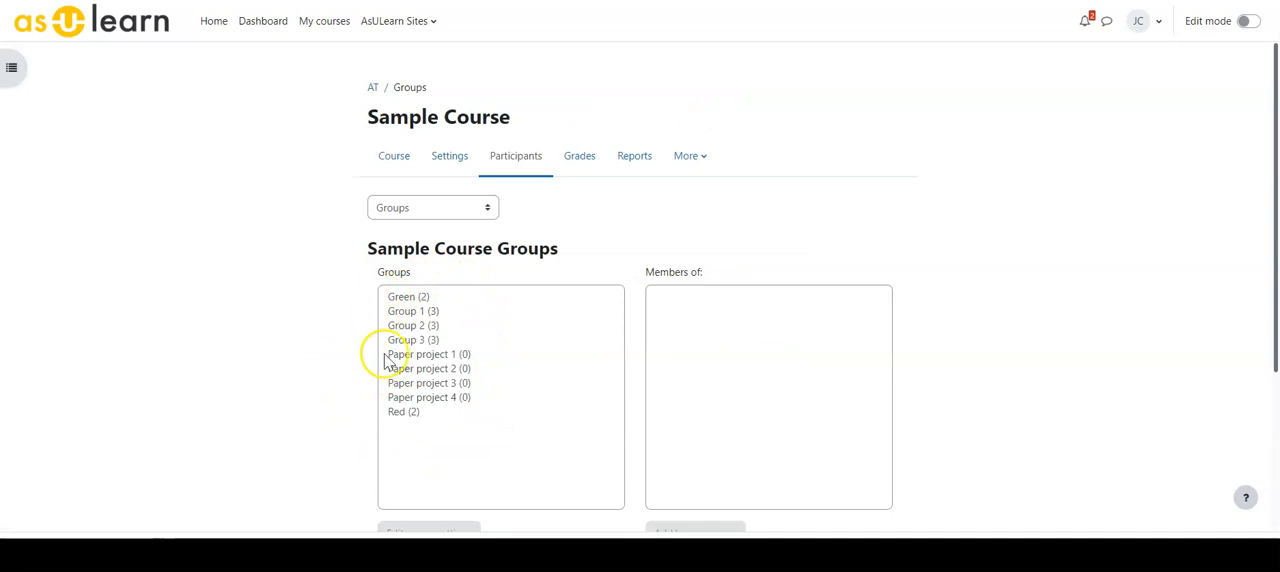
- Open the groups Overview for the Sample Course and review each group's members and the users not in a group
scroll(587, 372, "down", 1)
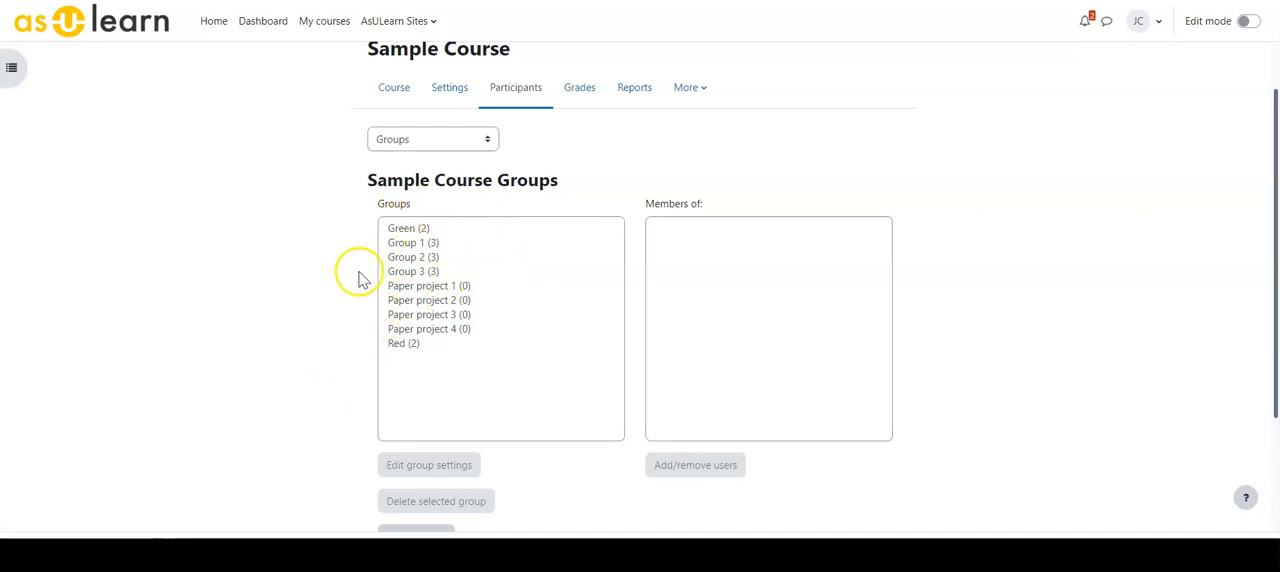
left_click(420, 139)
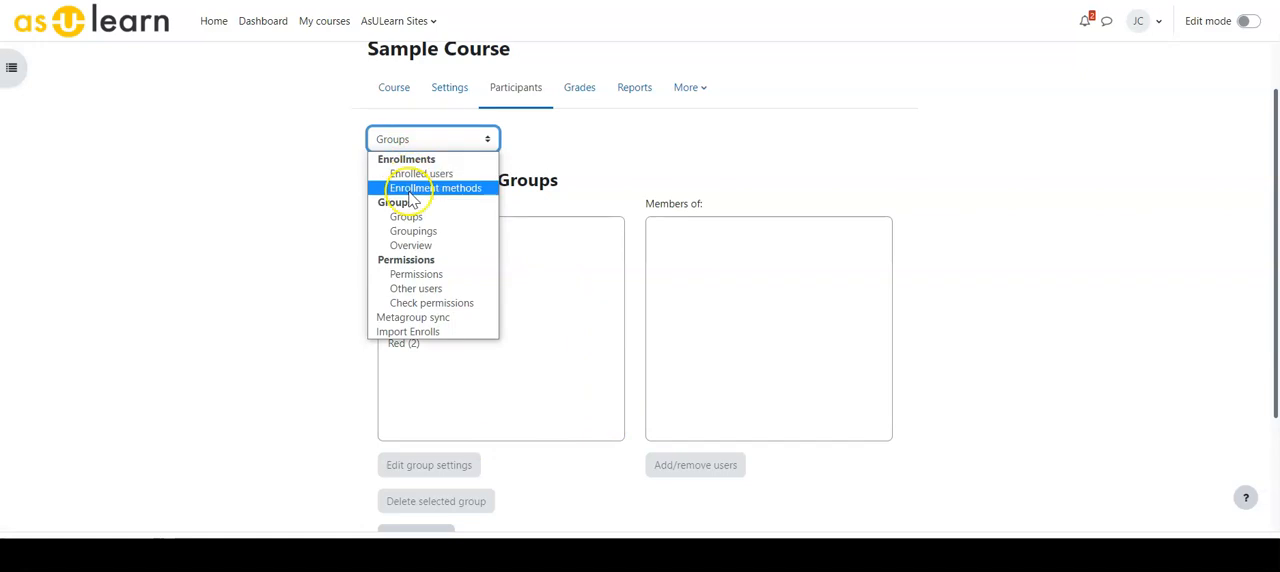
left_click(412, 248)
scroll(534, 277, "down", 4)
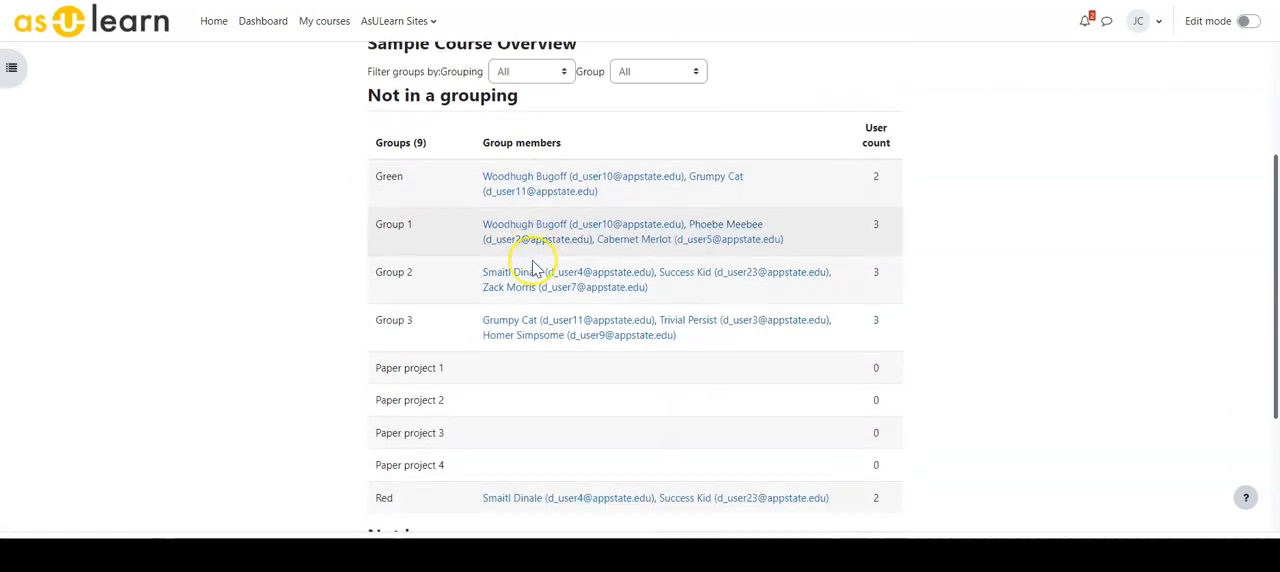
scroll(540, 280, "down", 1)
scroll(446, 215, "down", 1)
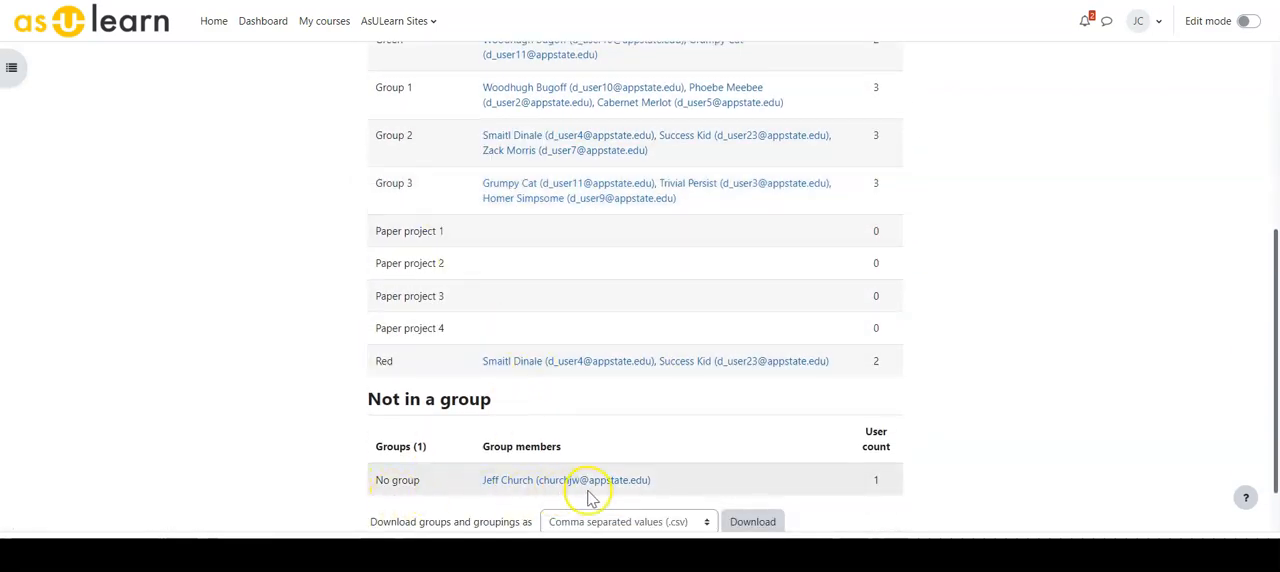
scroll(586, 472, "up", 1)
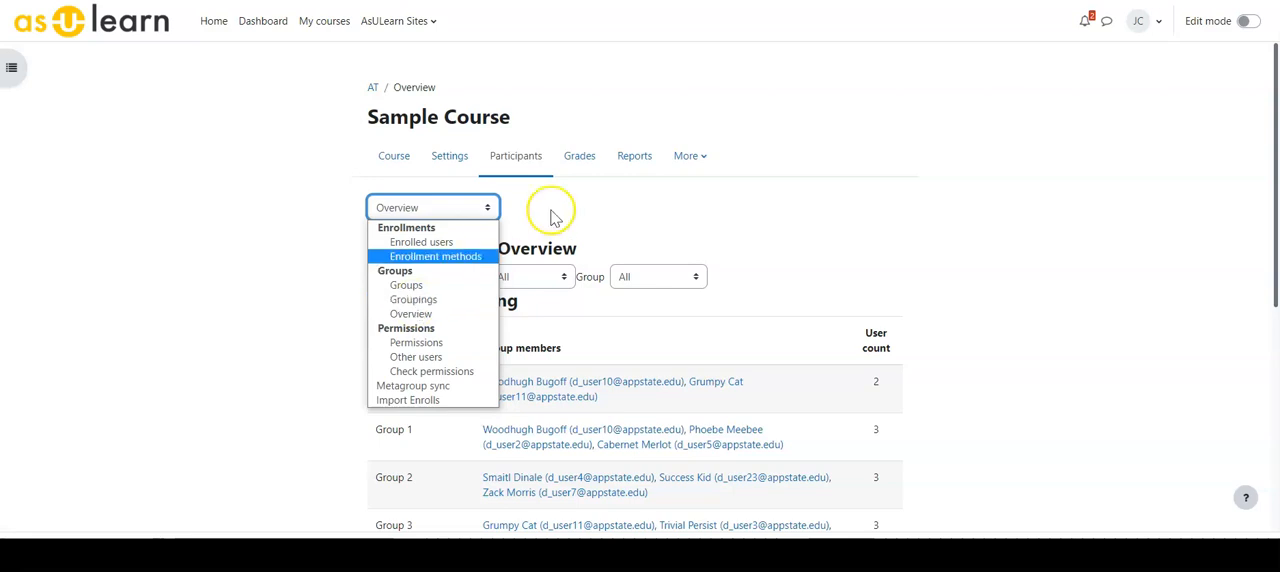
scroll(545, 218, "down", 4)
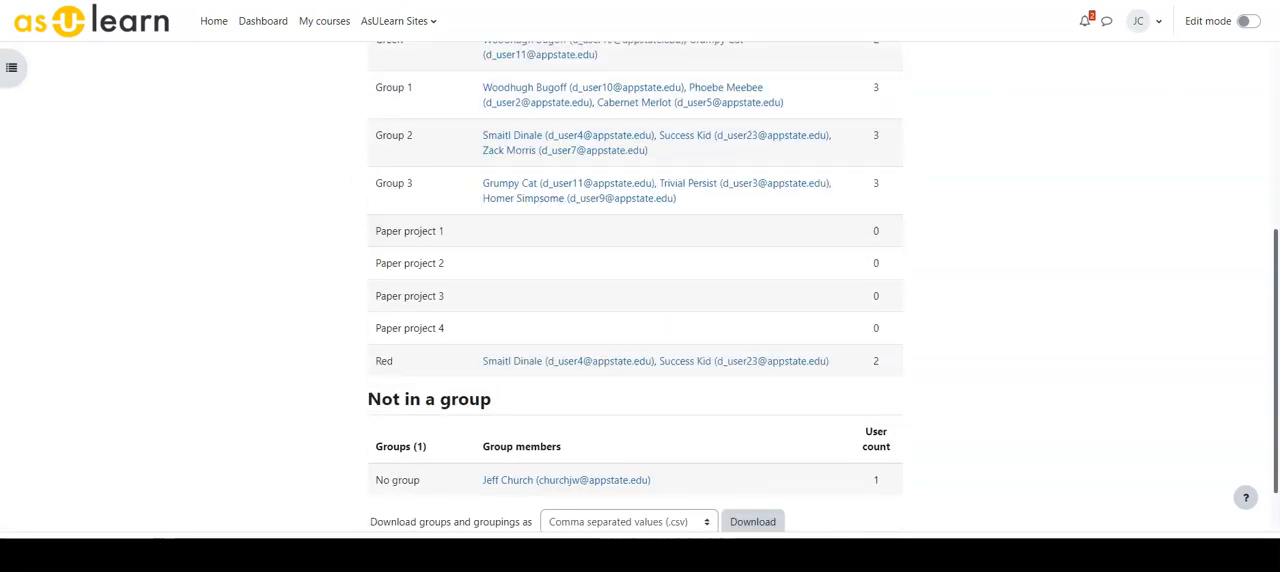